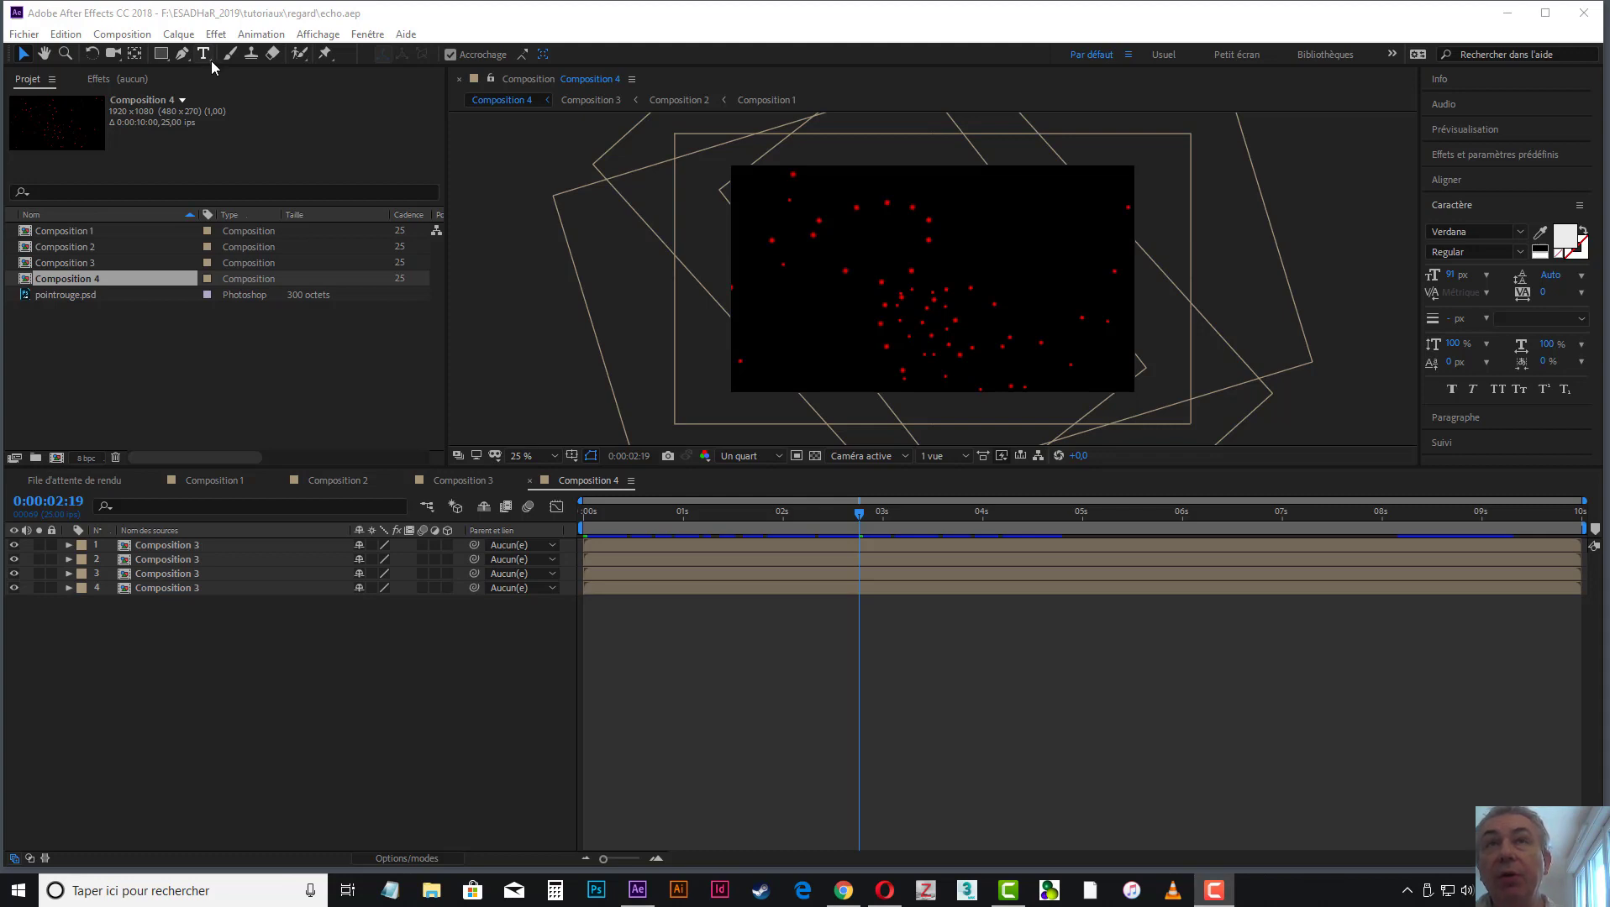
Create a wide vertical-type text box across the lower part of Composition 4 reading "Des petites étoiles par milliers"
click(211, 60)
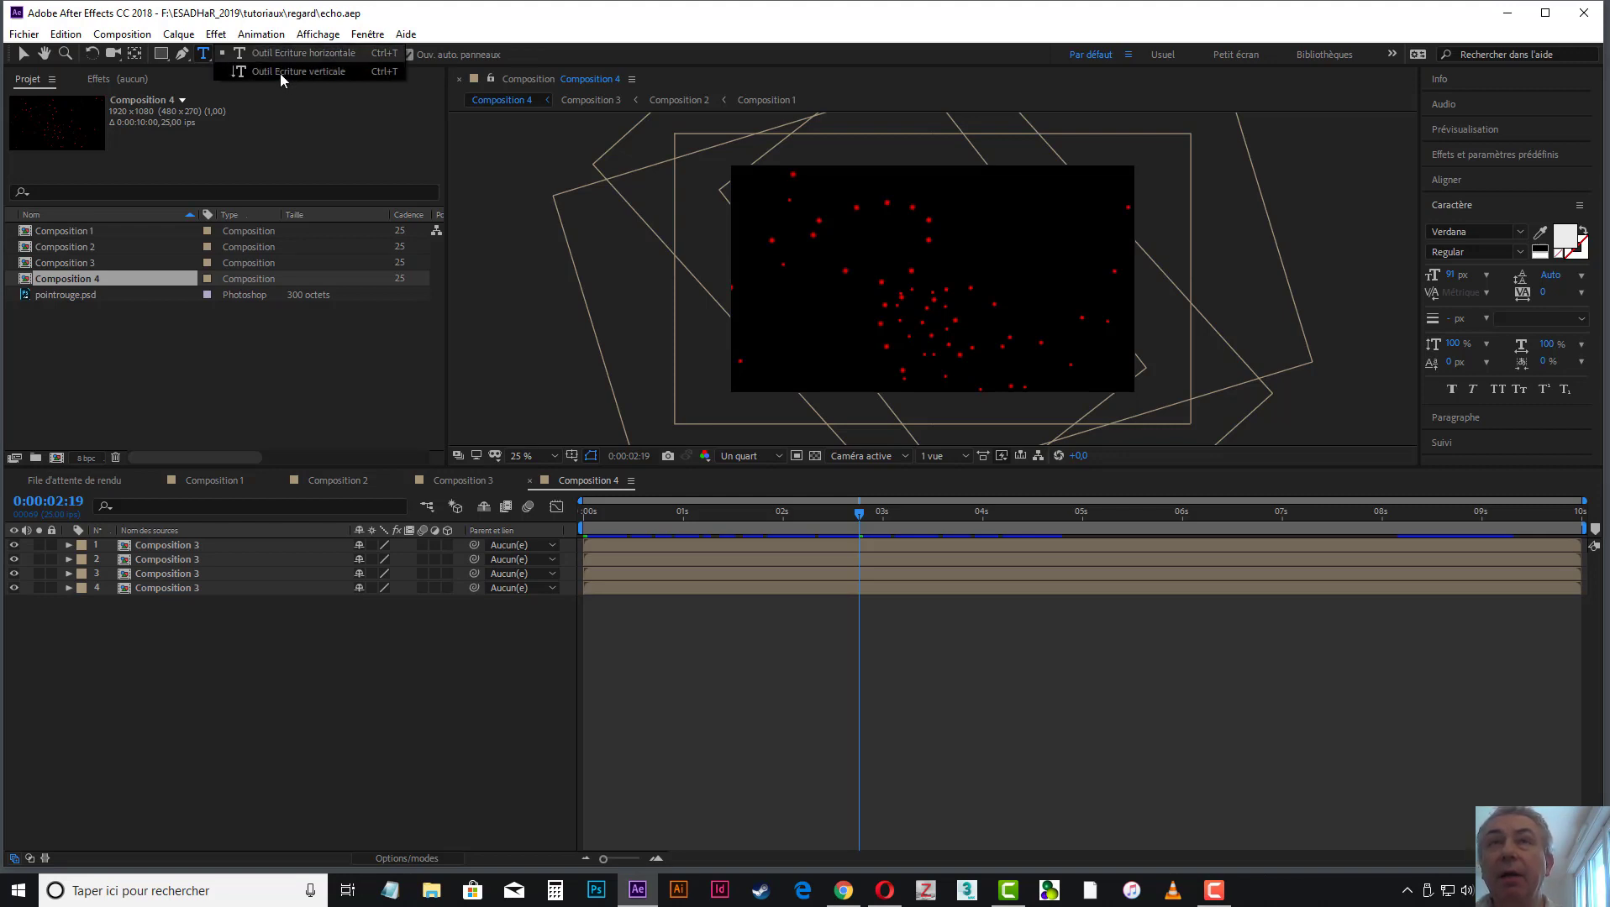
click(256, 71)
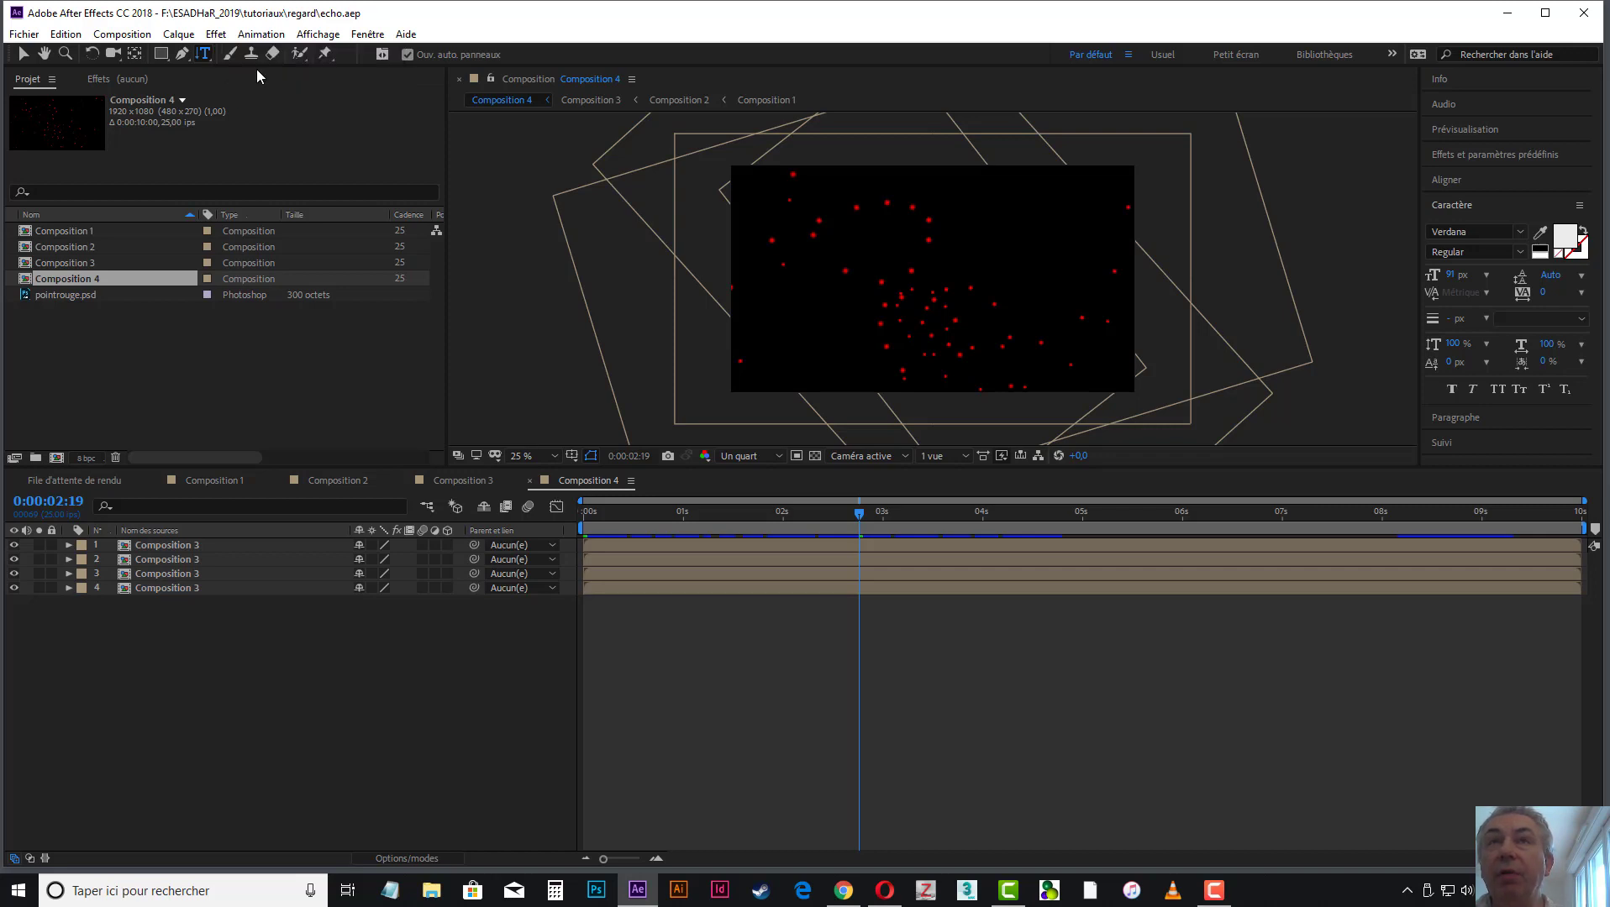
click(205, 55)
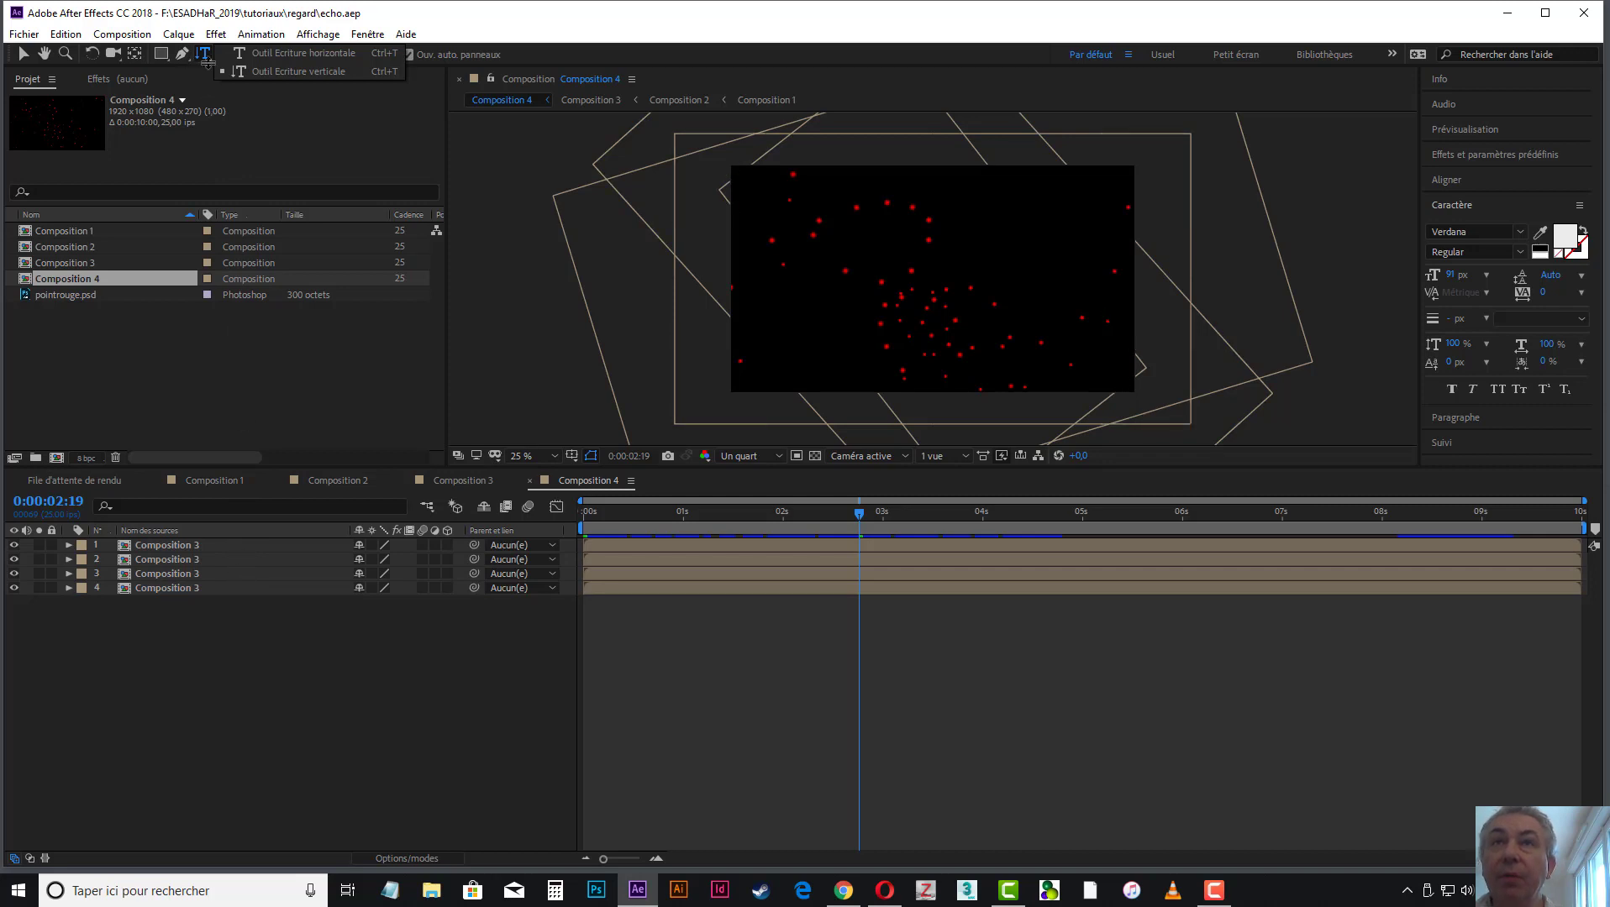
click(205, 57)
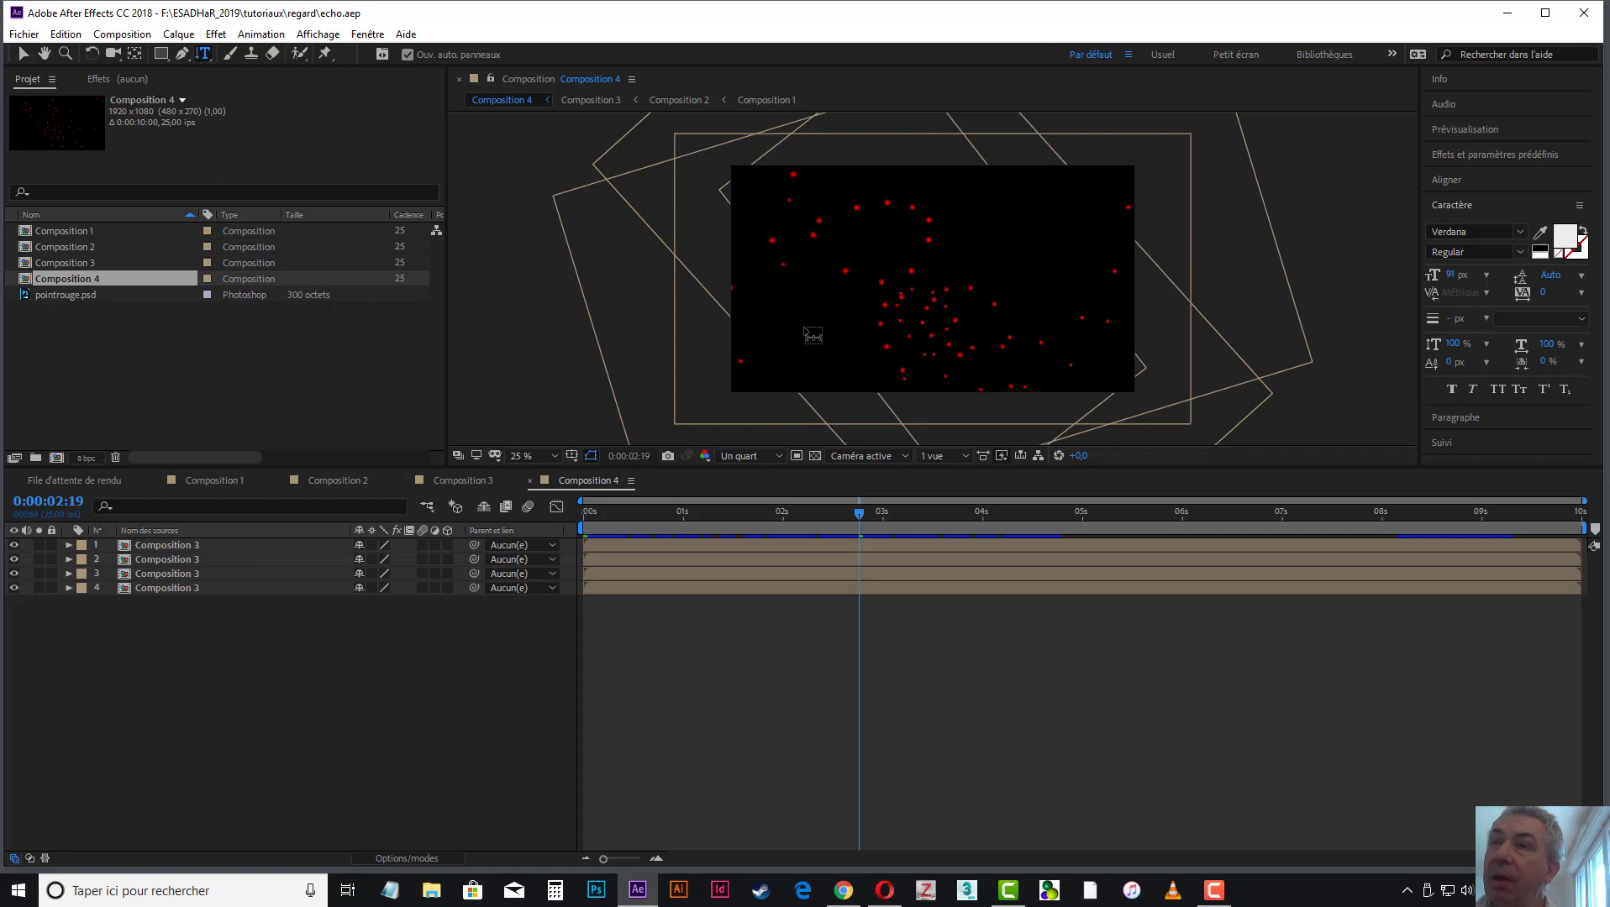
drag(804, 328, 1092, 373)
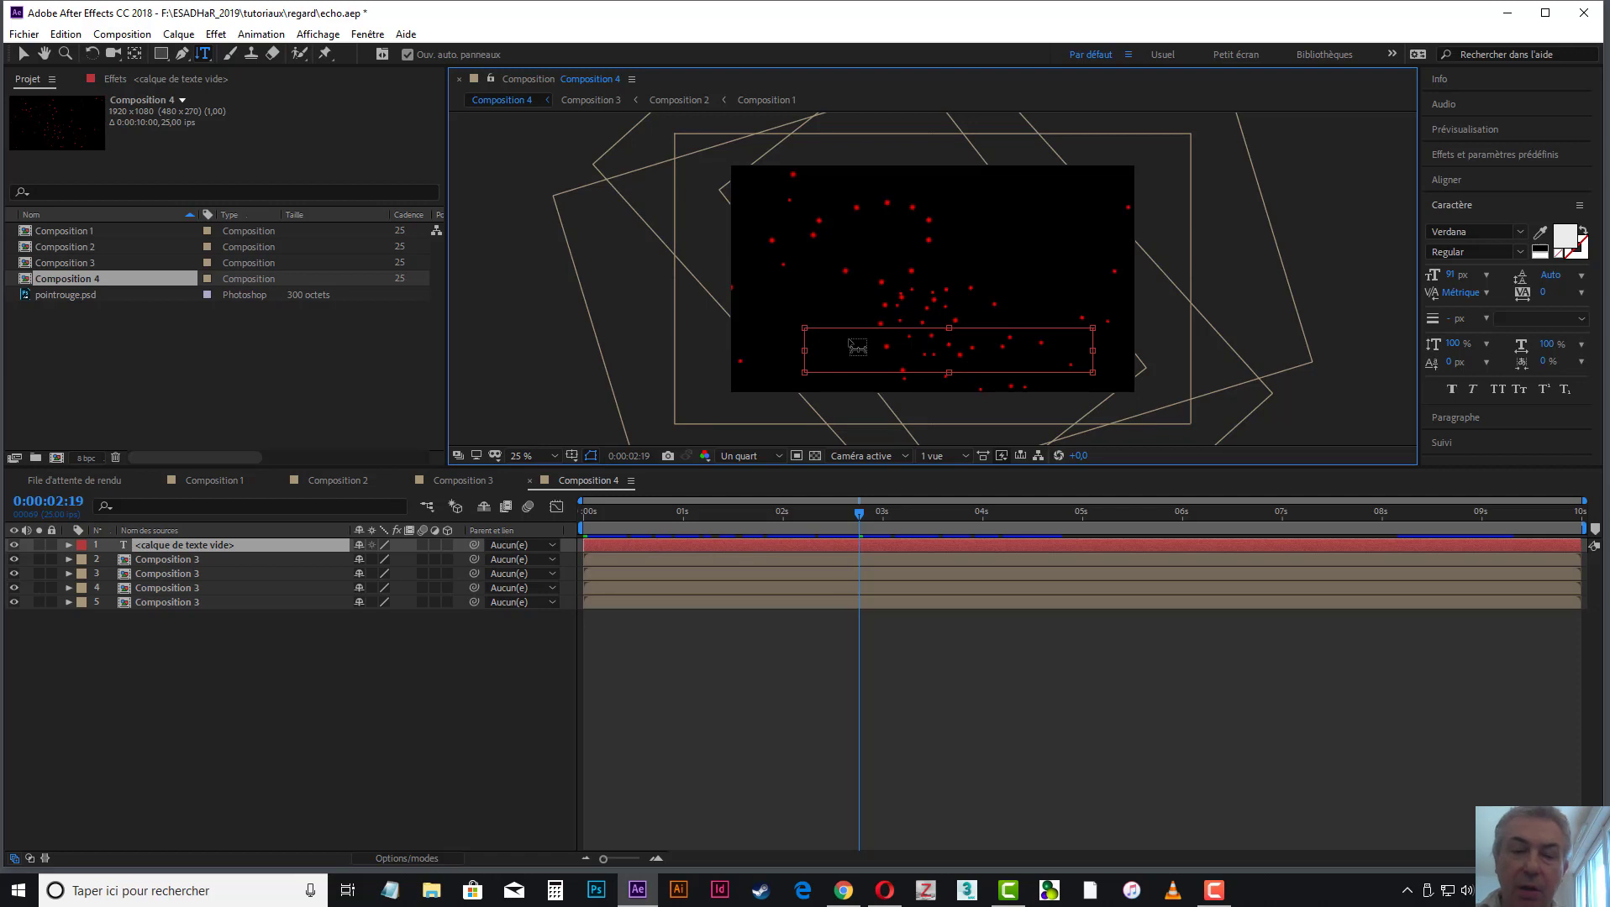
text(Des p)
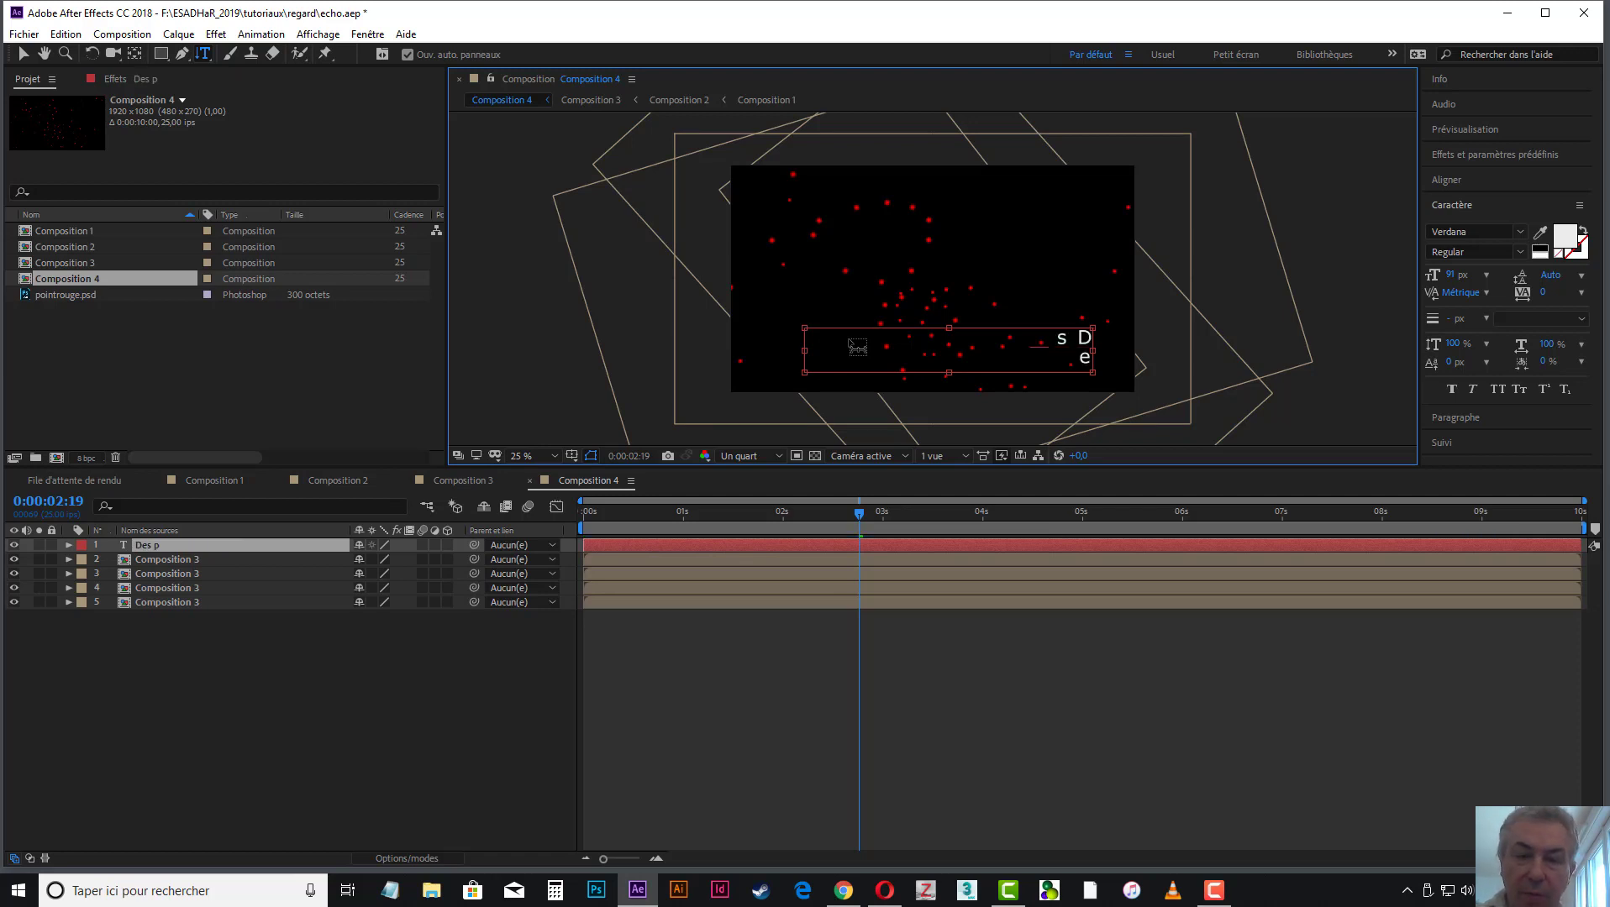
text(etites ét)
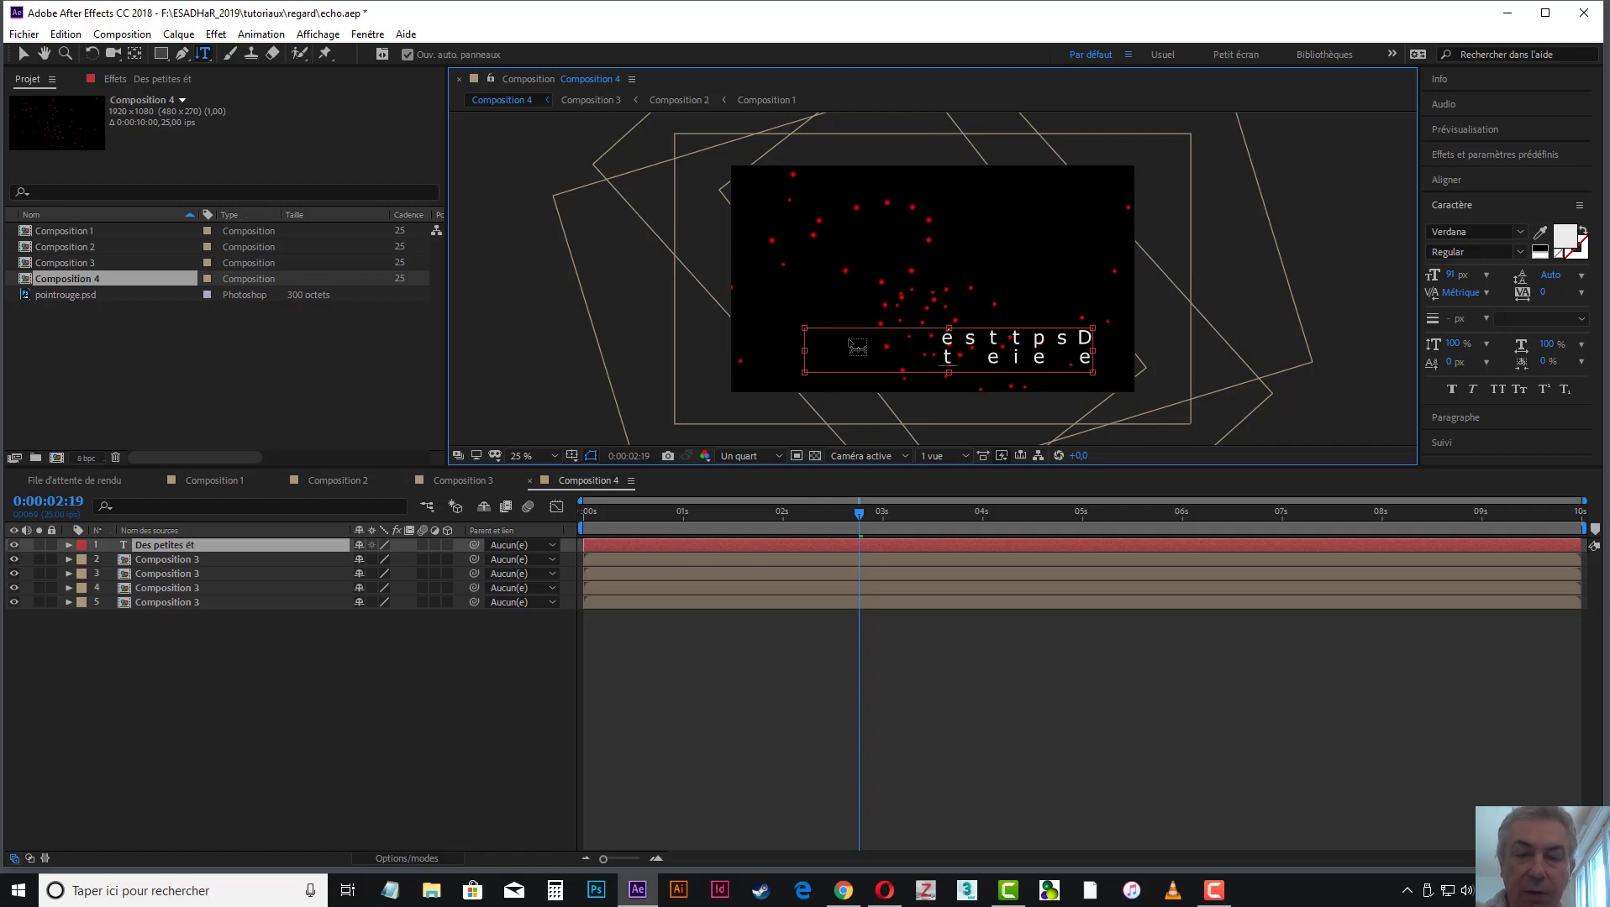
text(oiles par milliers)
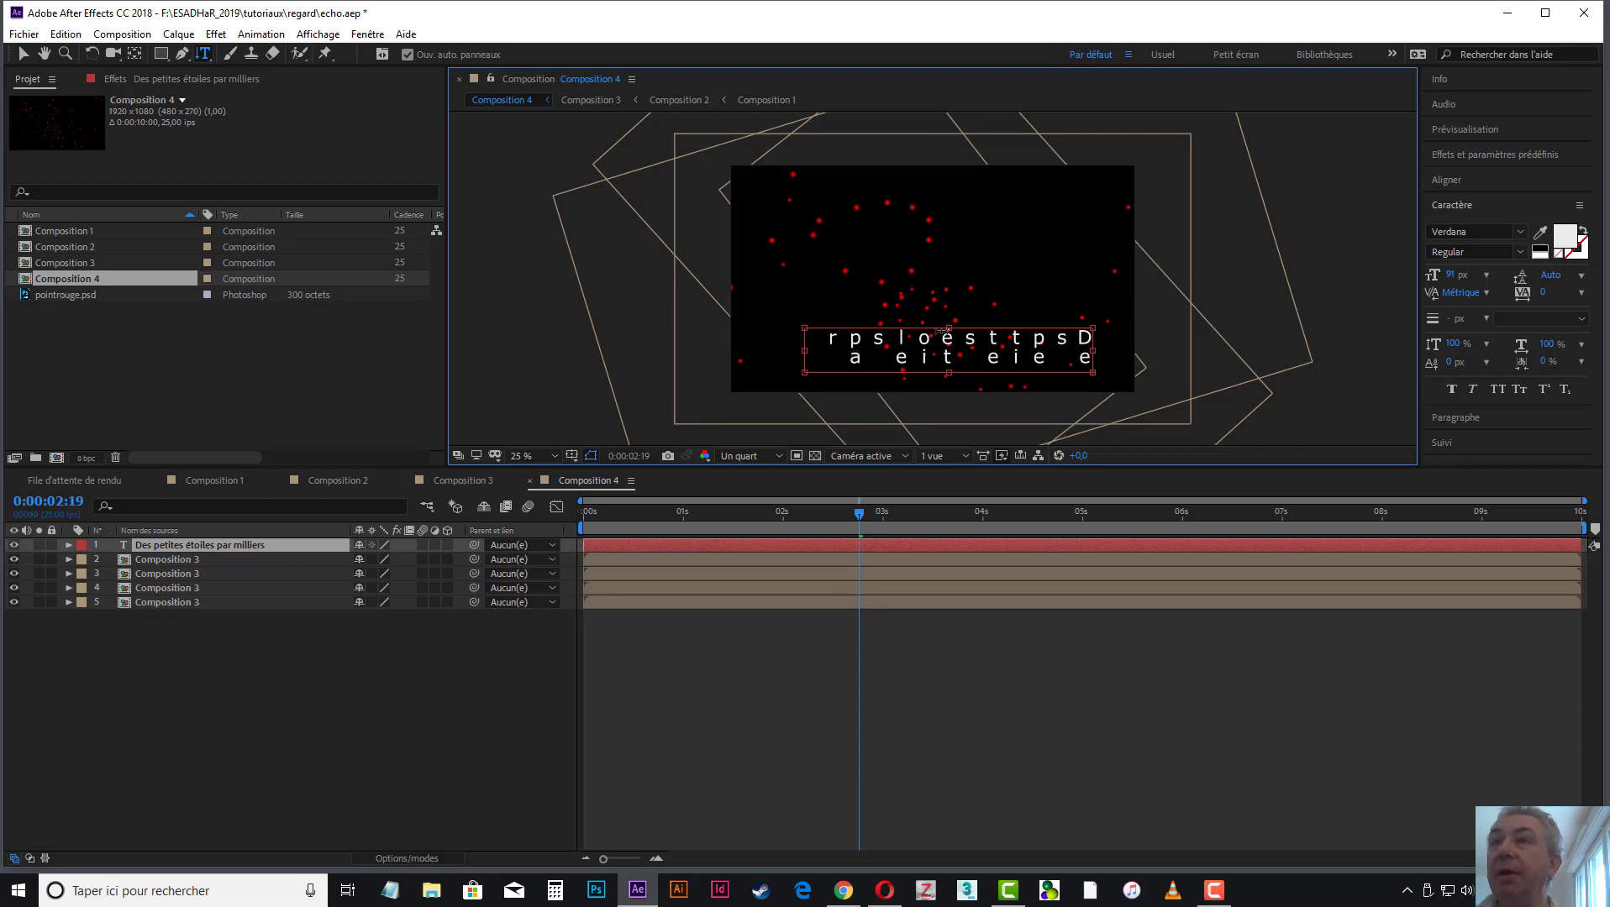
Reshape the vertical text box into a tall, narrow column, and delete the vertical text layer
drag(950, 327, 952, 170)
drag(1103, 274, 1030, 273)
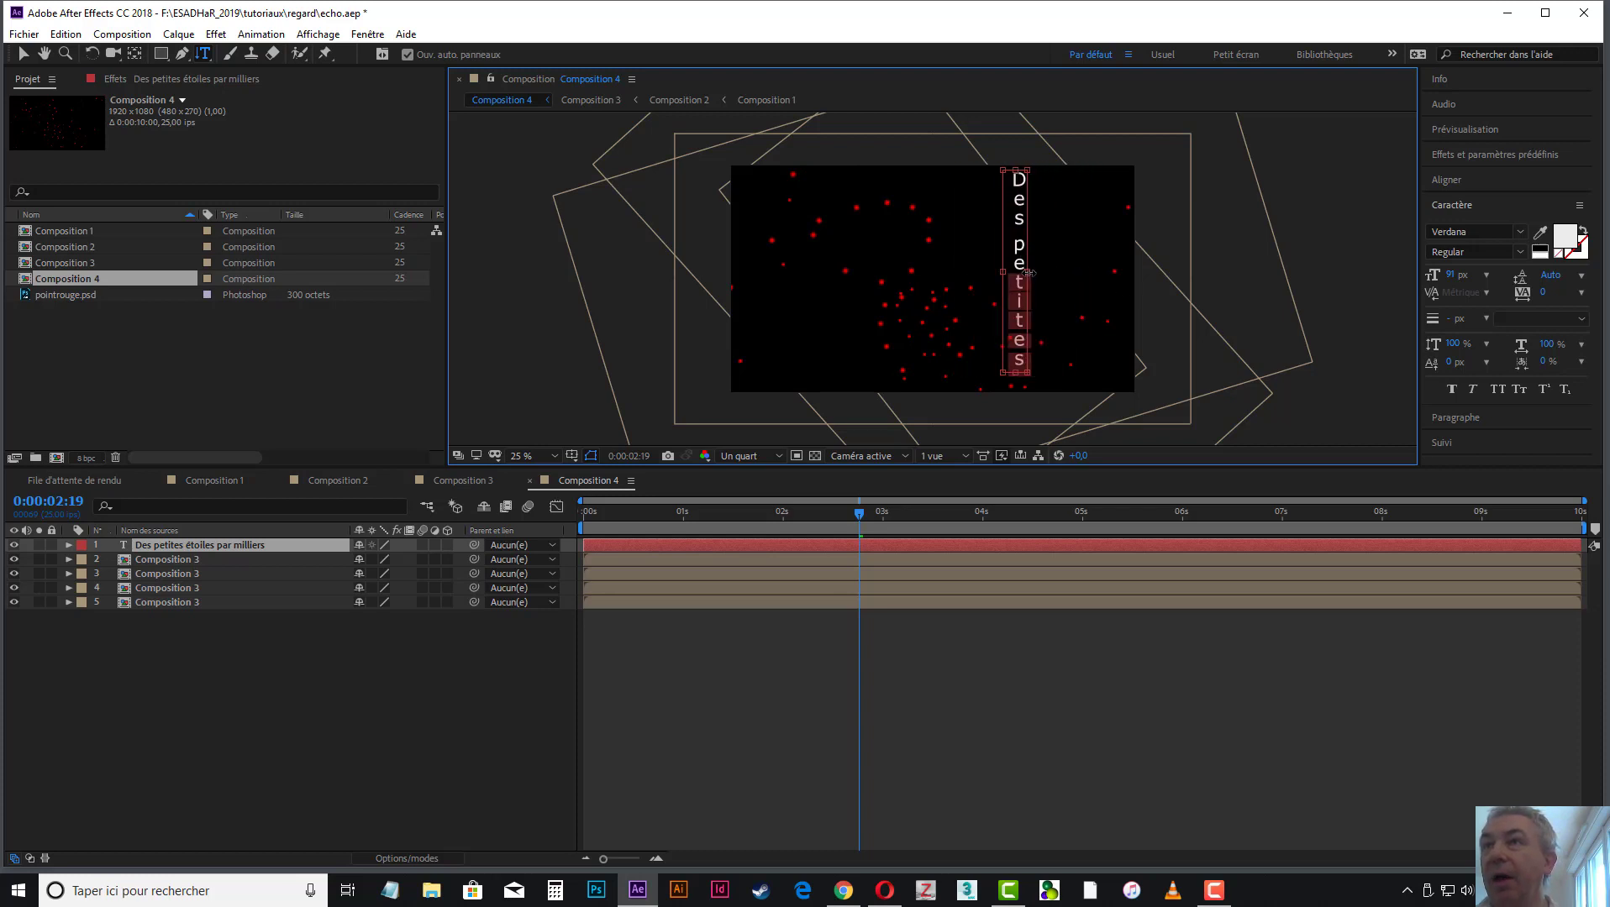
drag(1016, 372, 1032, 656)
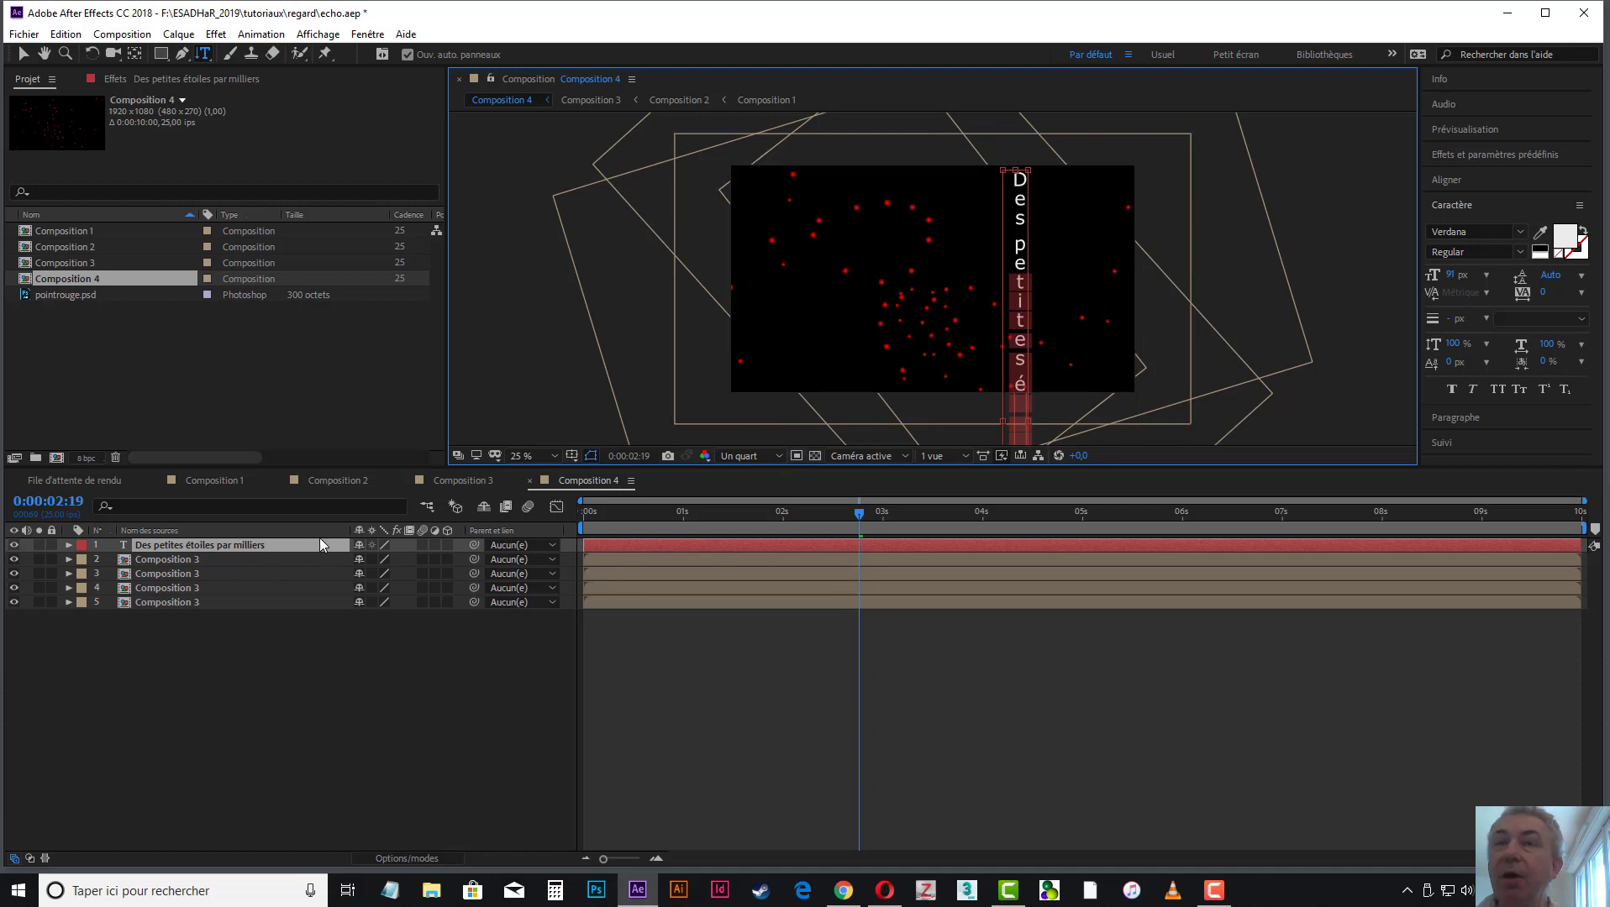
click(249, 545)
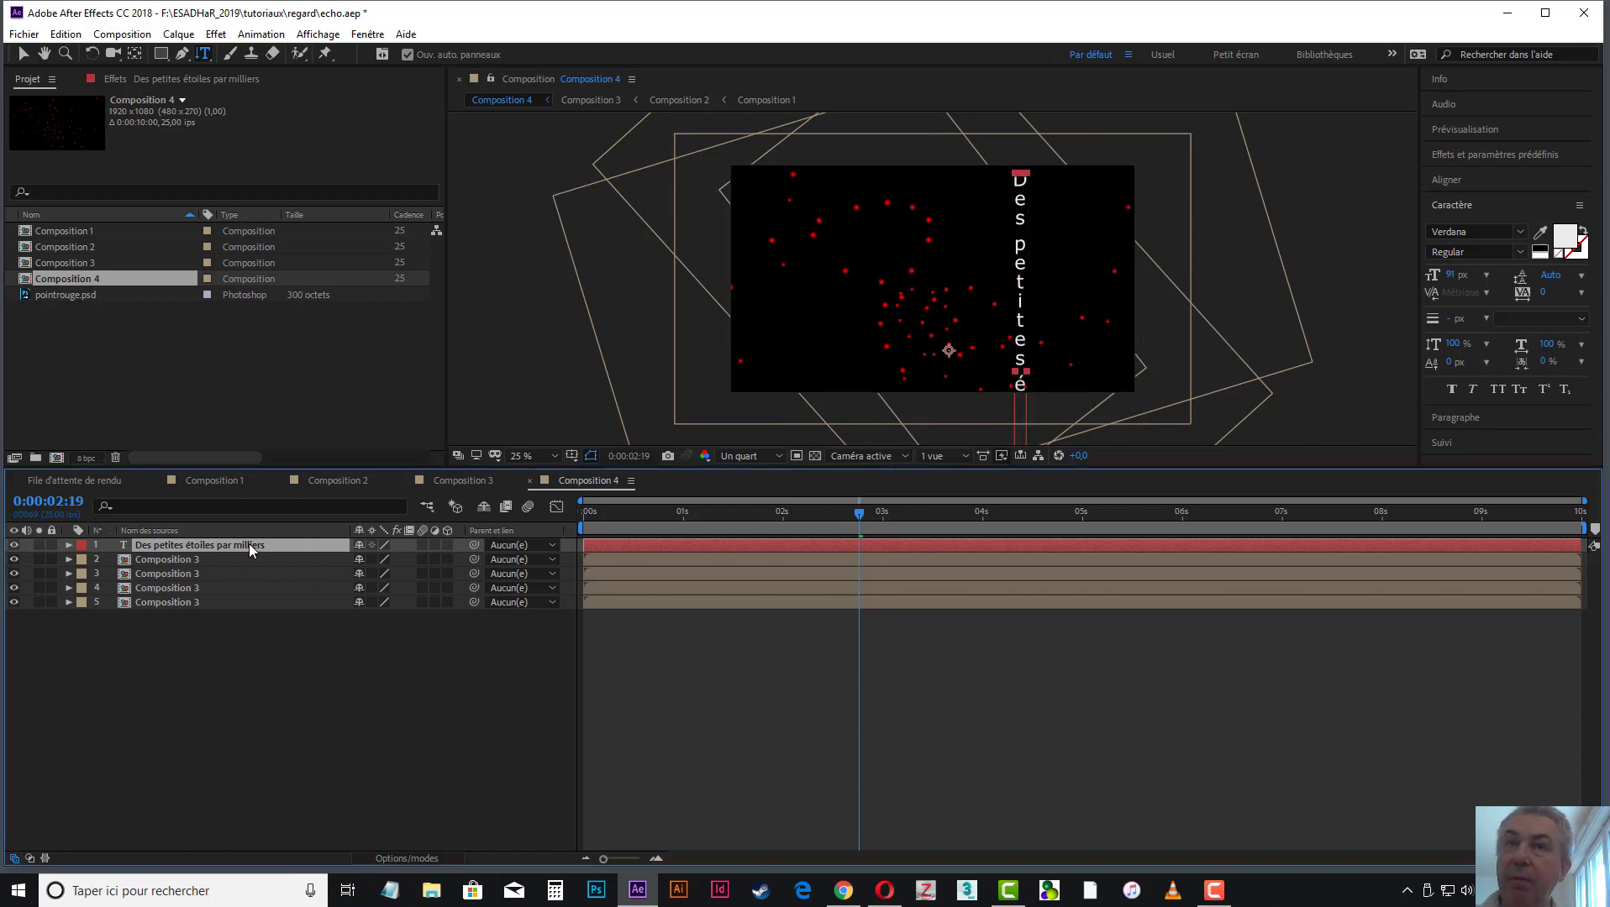
key(Delete)
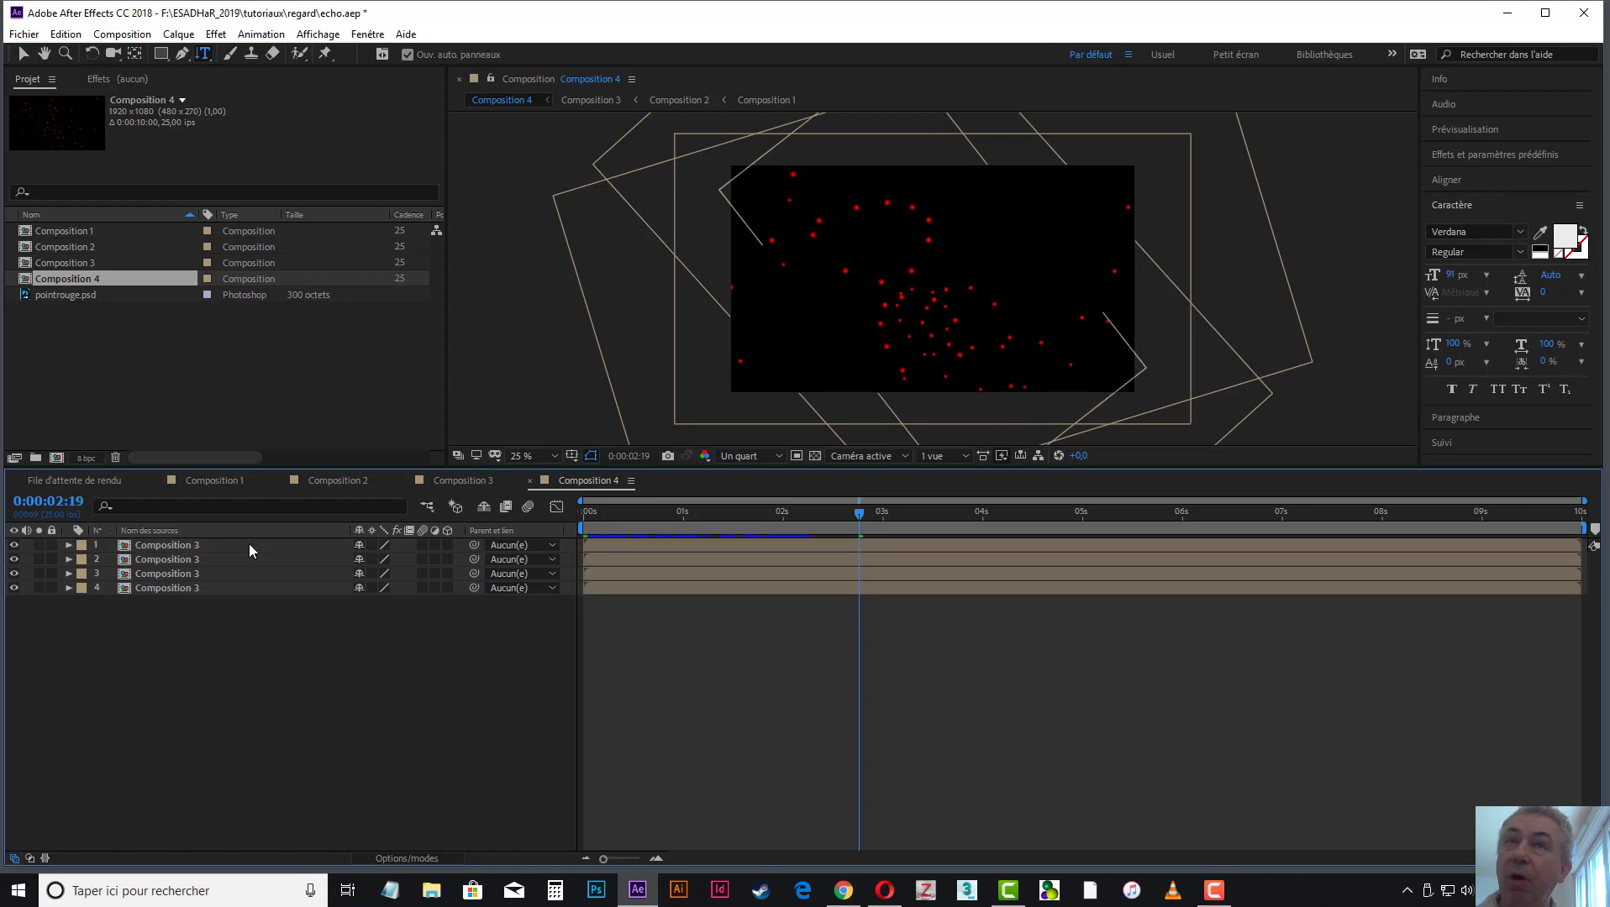
Create a horizontal paragraph text box across the middle of the frame reading "Des petites étoiles par milliers !"
click(209, 60)
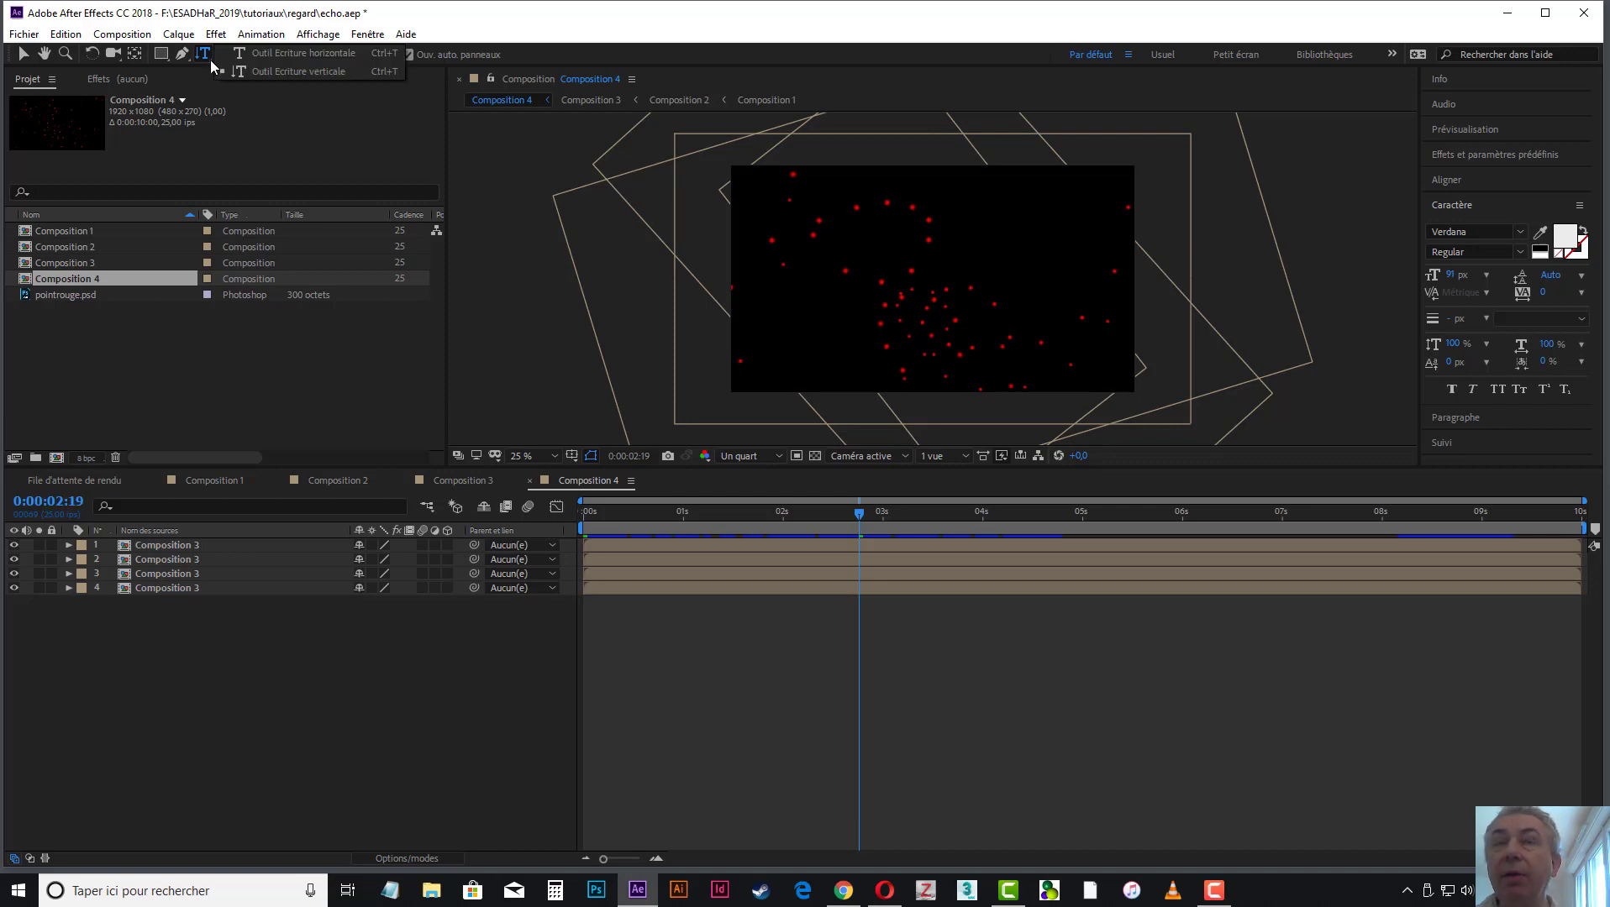
click(264, 53)
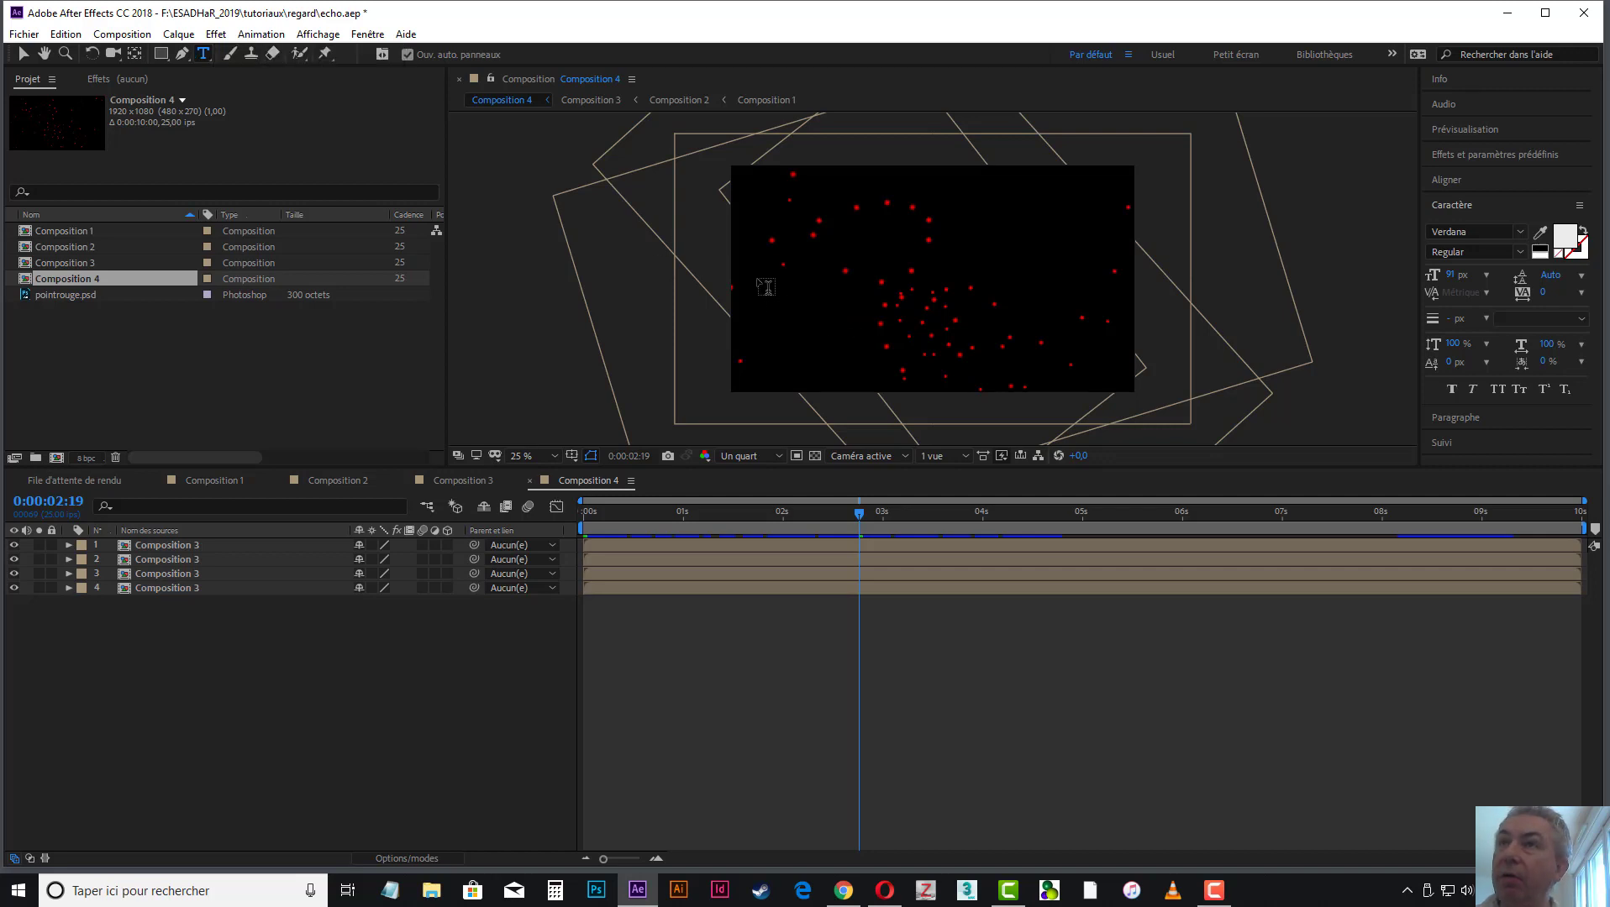
drag(758, 279, 1131, 345)
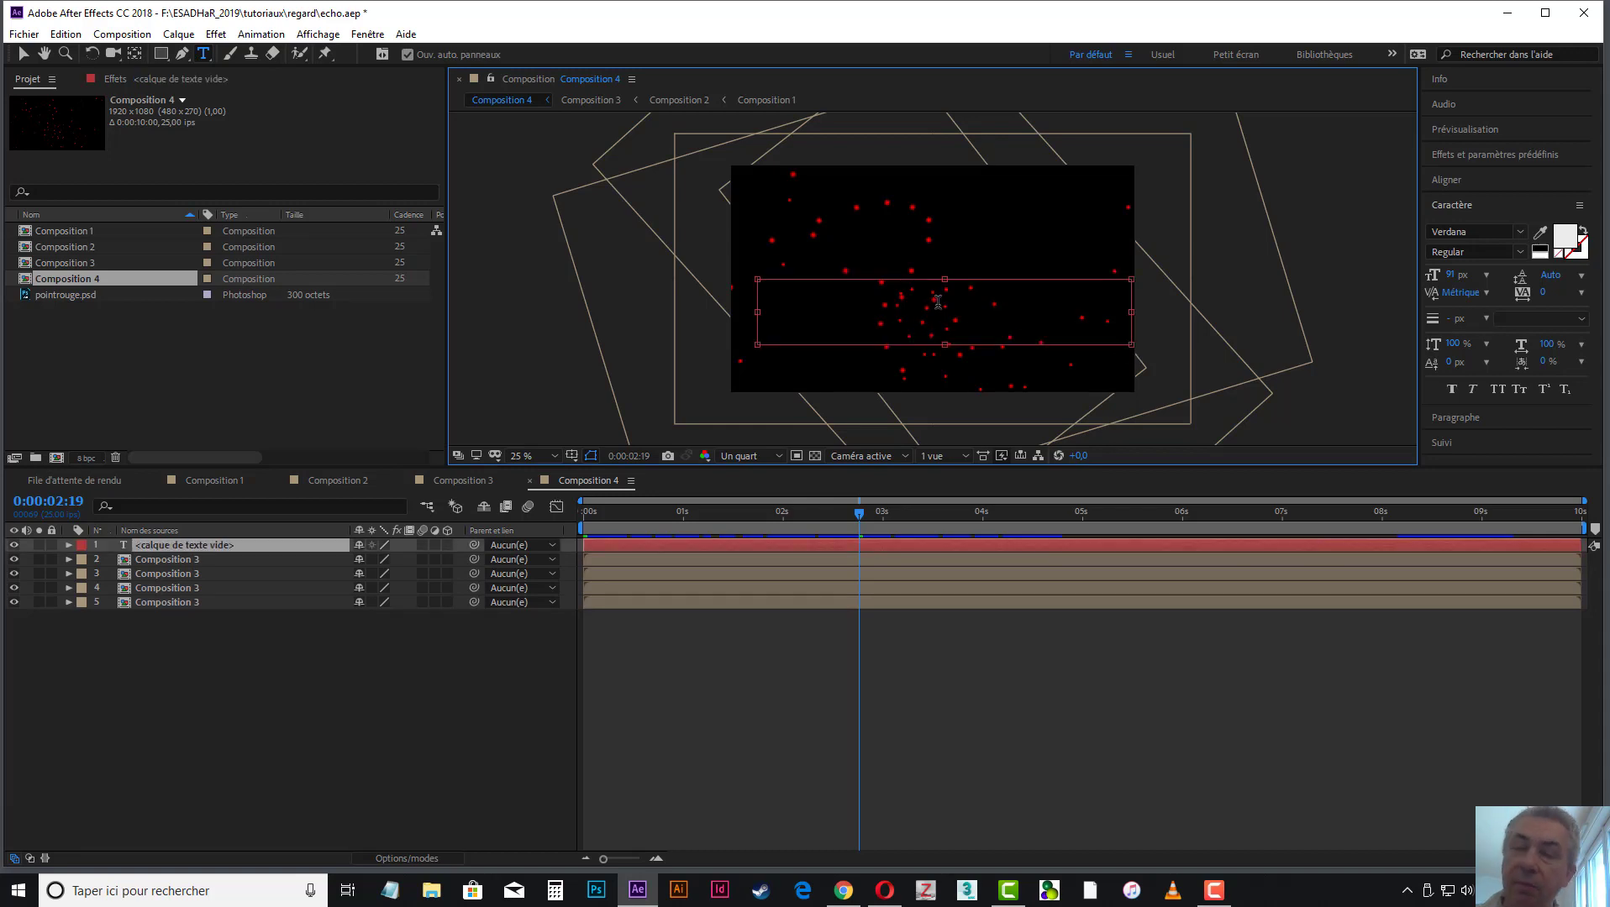
text(Des )
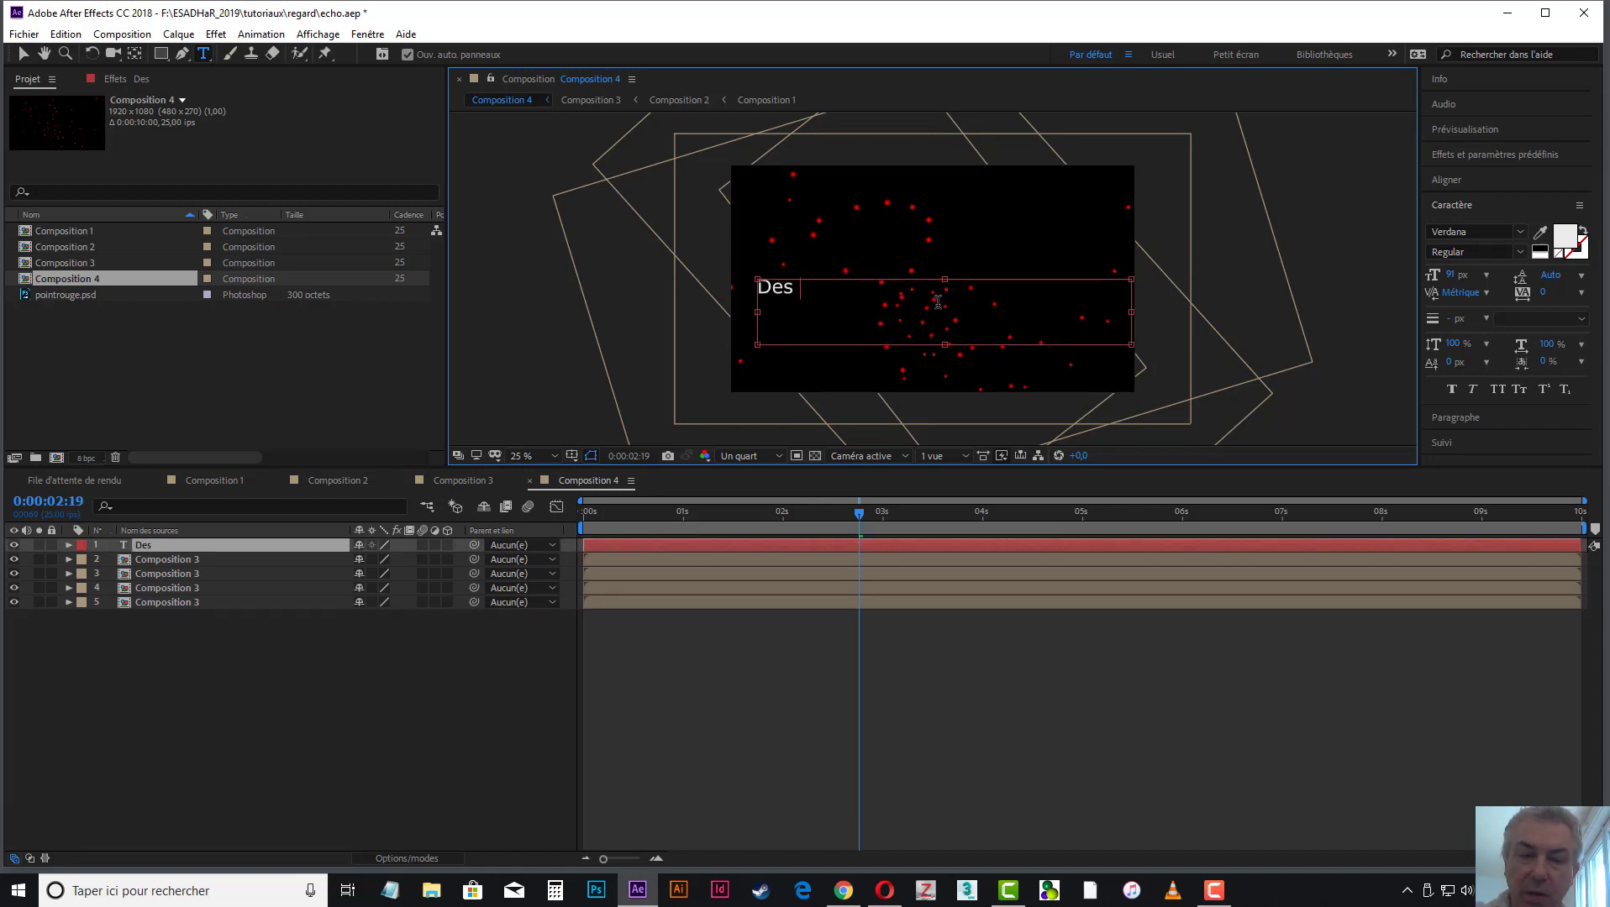
text(petites )
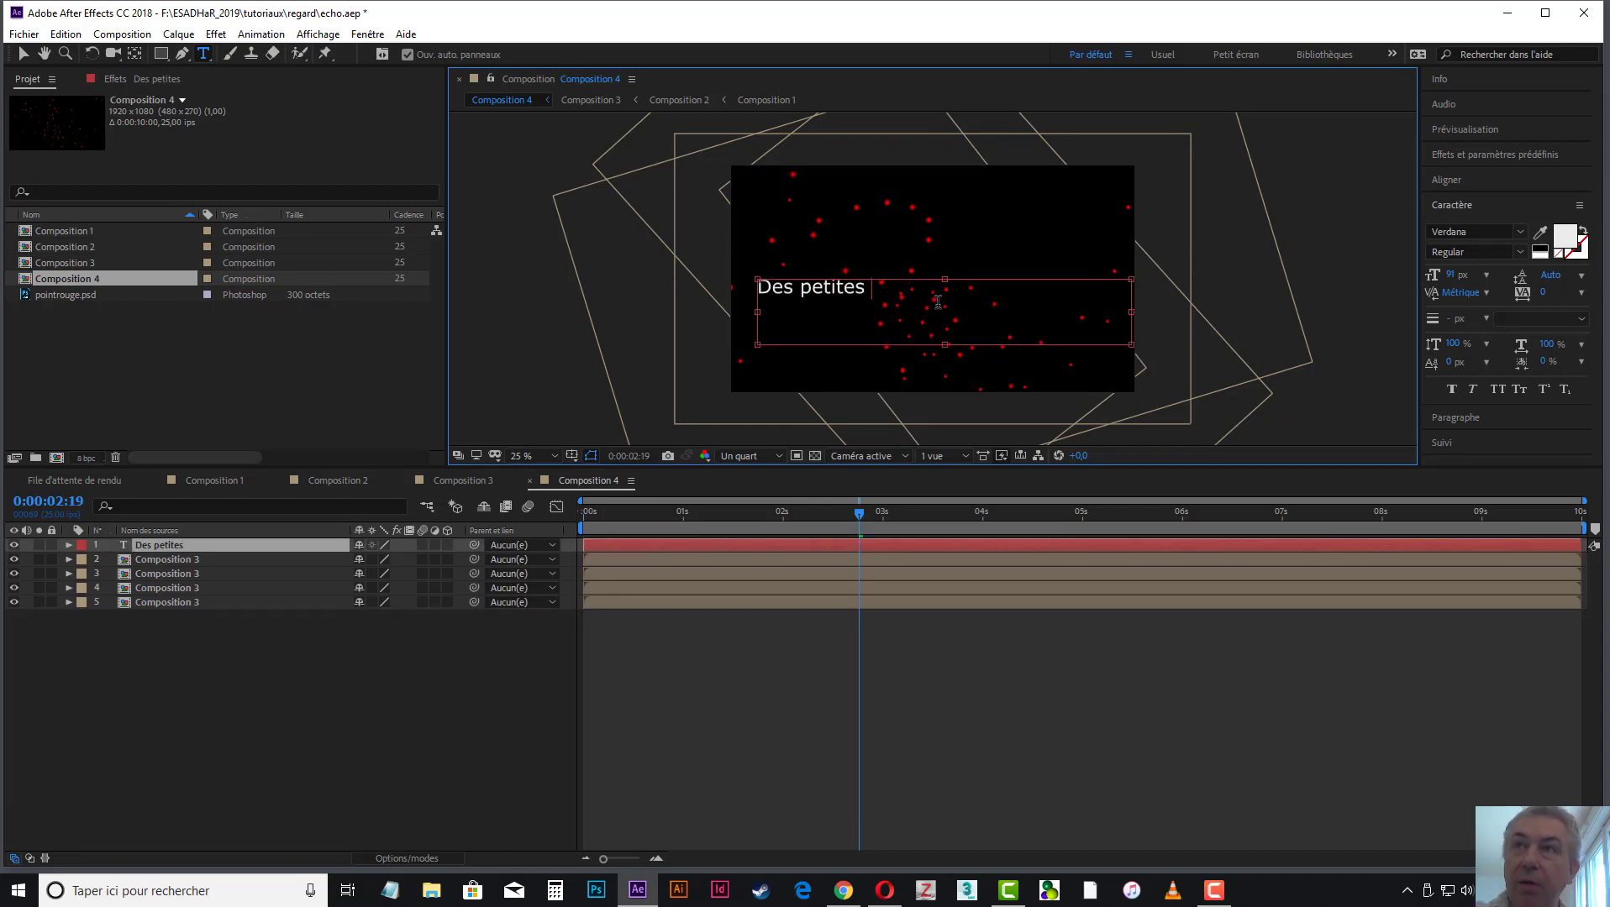
text(étoile)
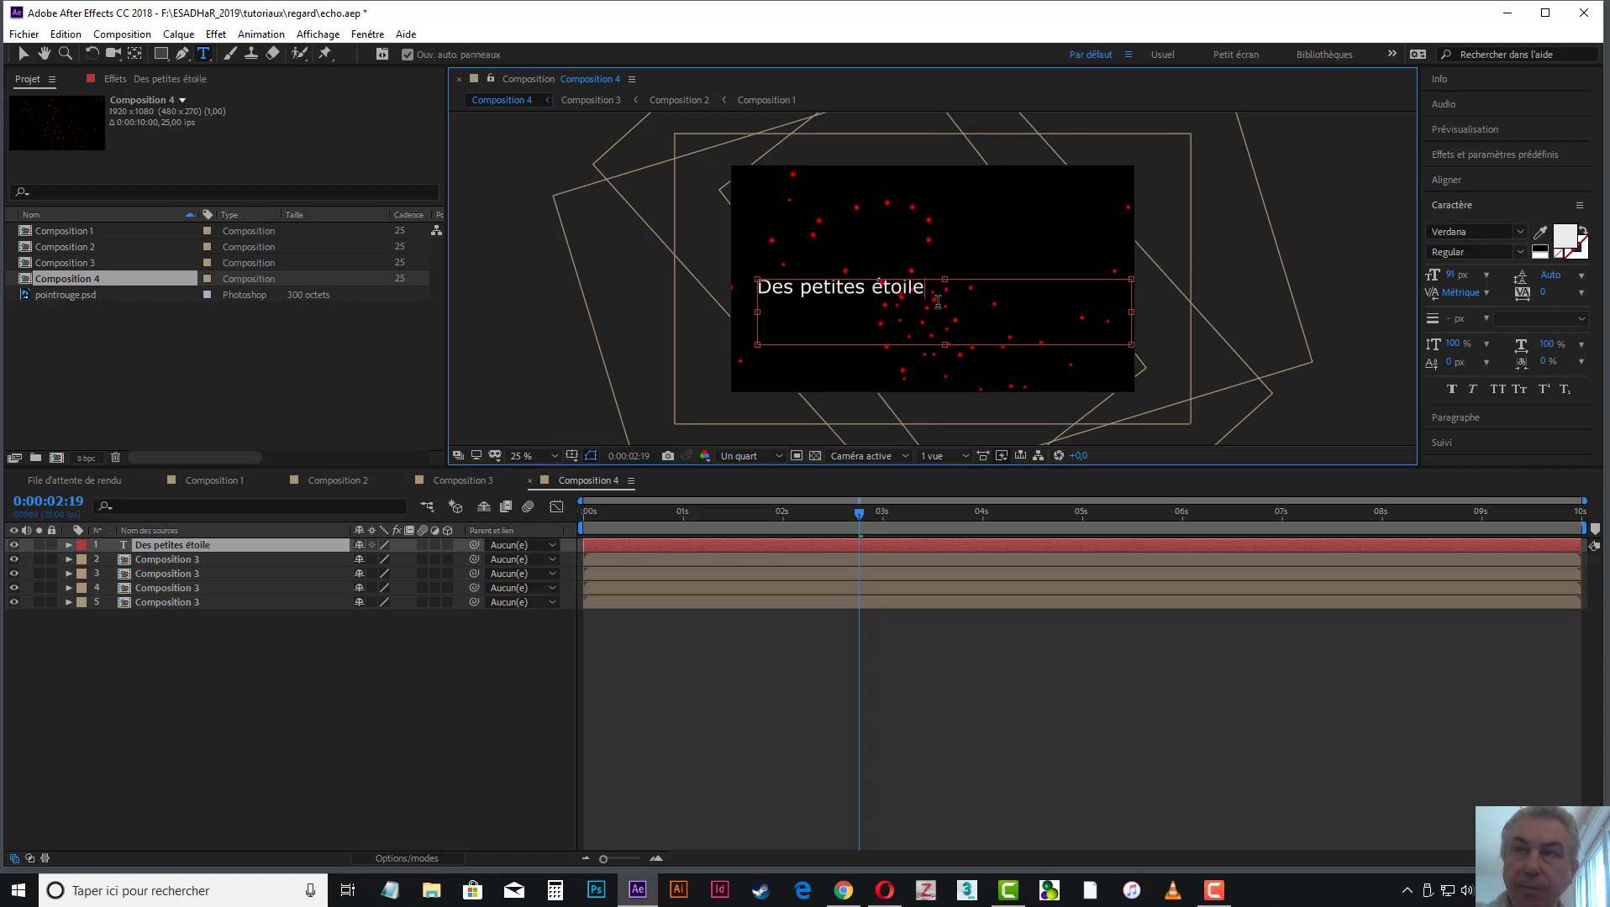
text(s par )
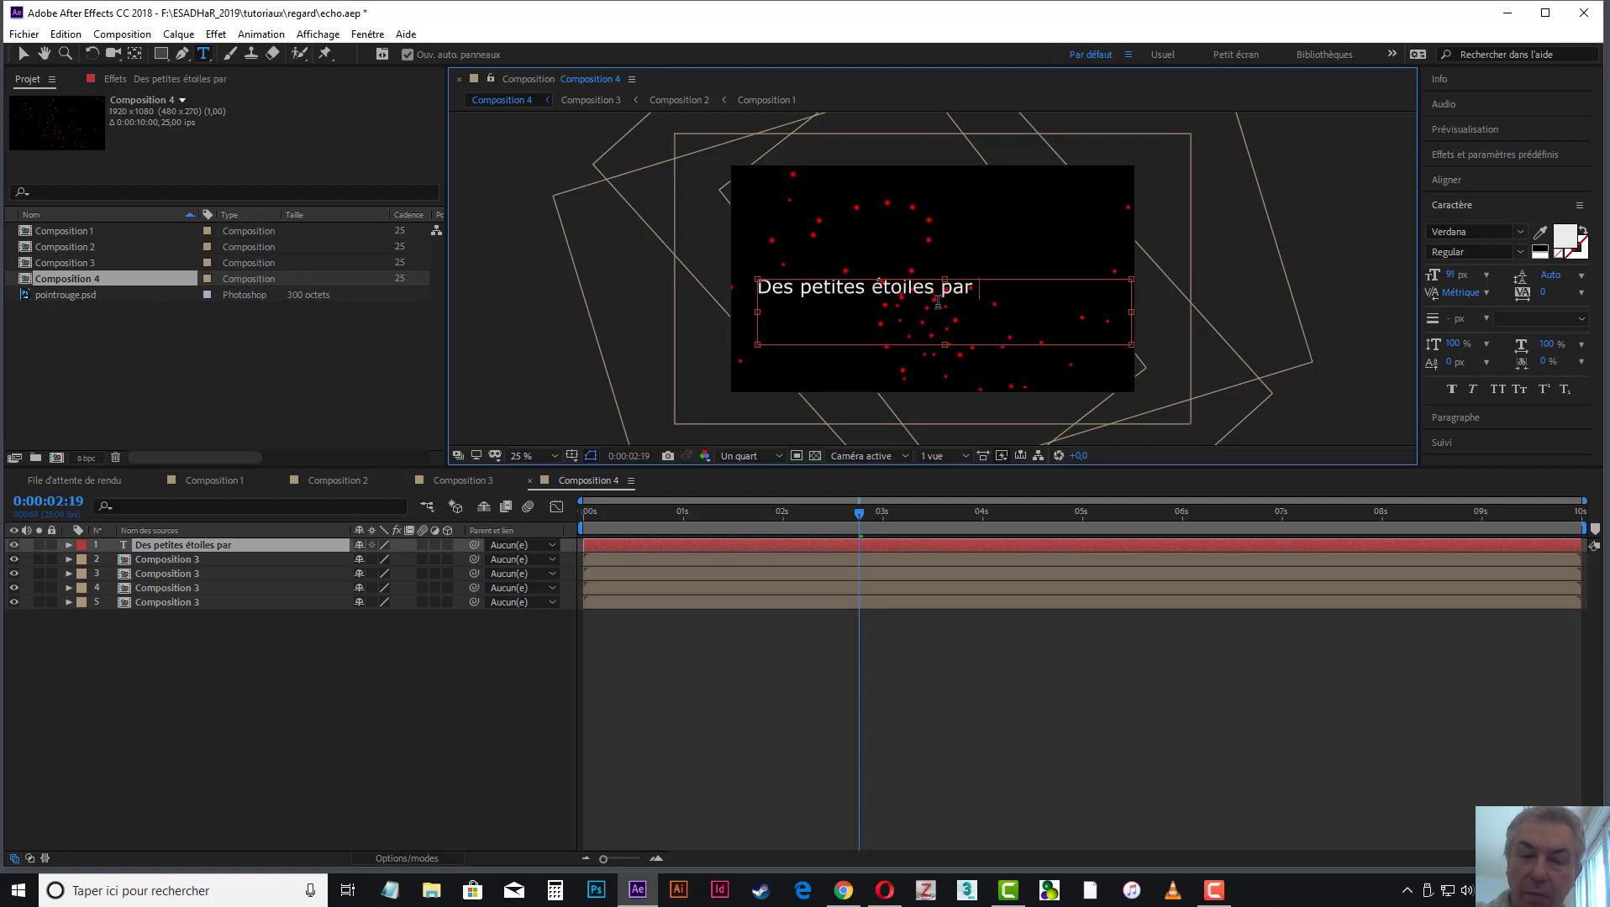
text(milliers !)
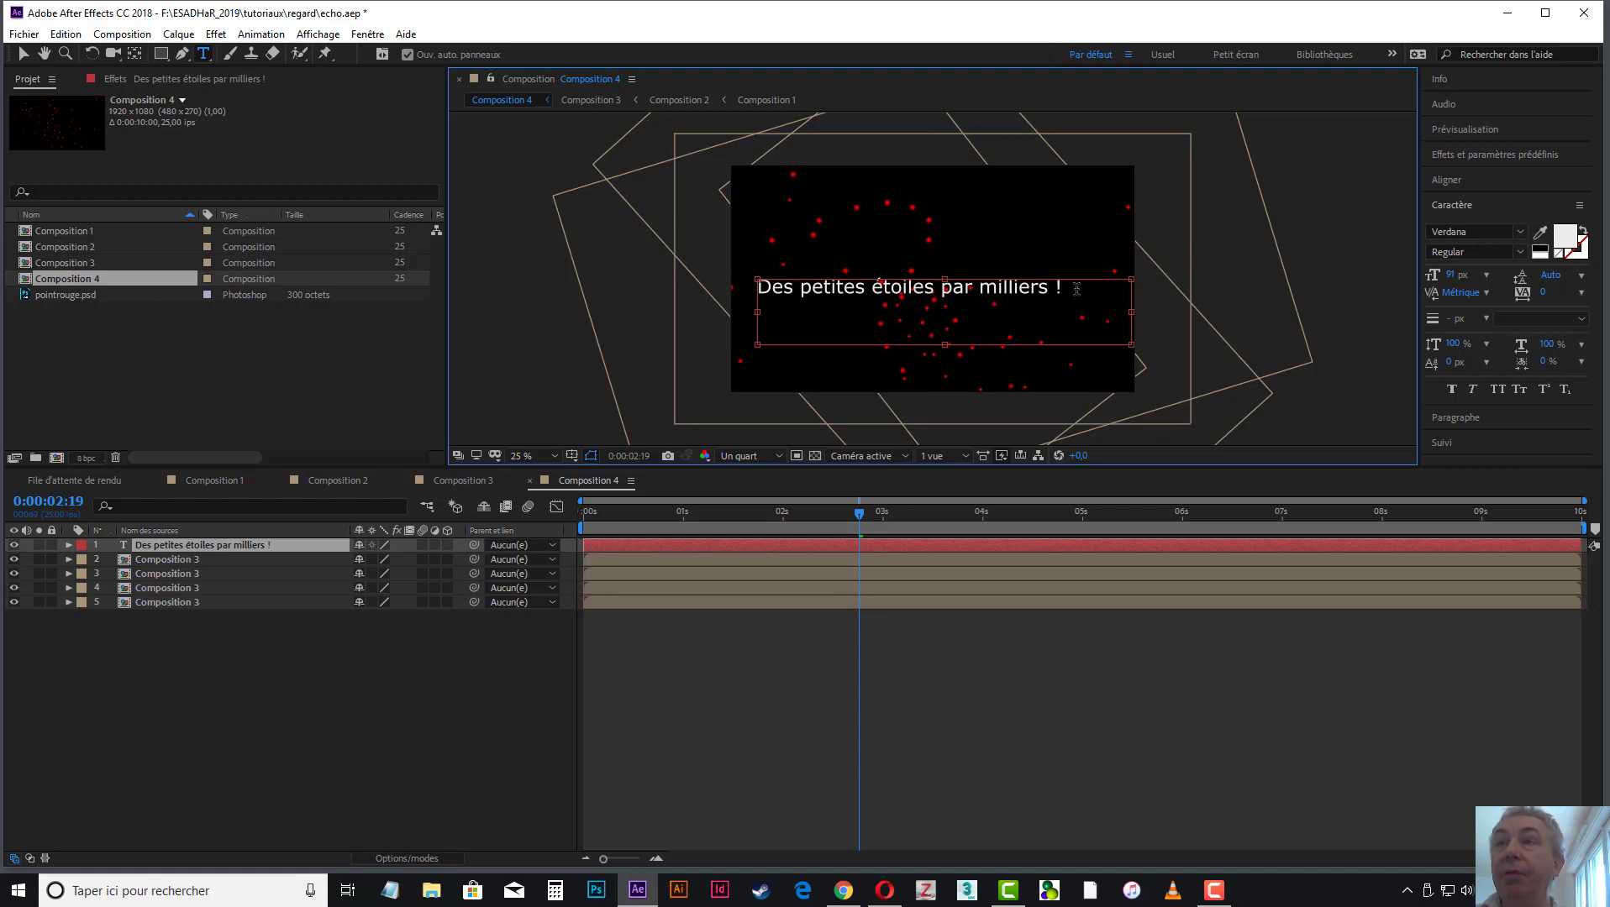
Set the font size of the entire "Des petites étoiles par milliers !" text to 173 px
drag(1077, 289, 1051, 288)
drag(882, 283, 717, 289)
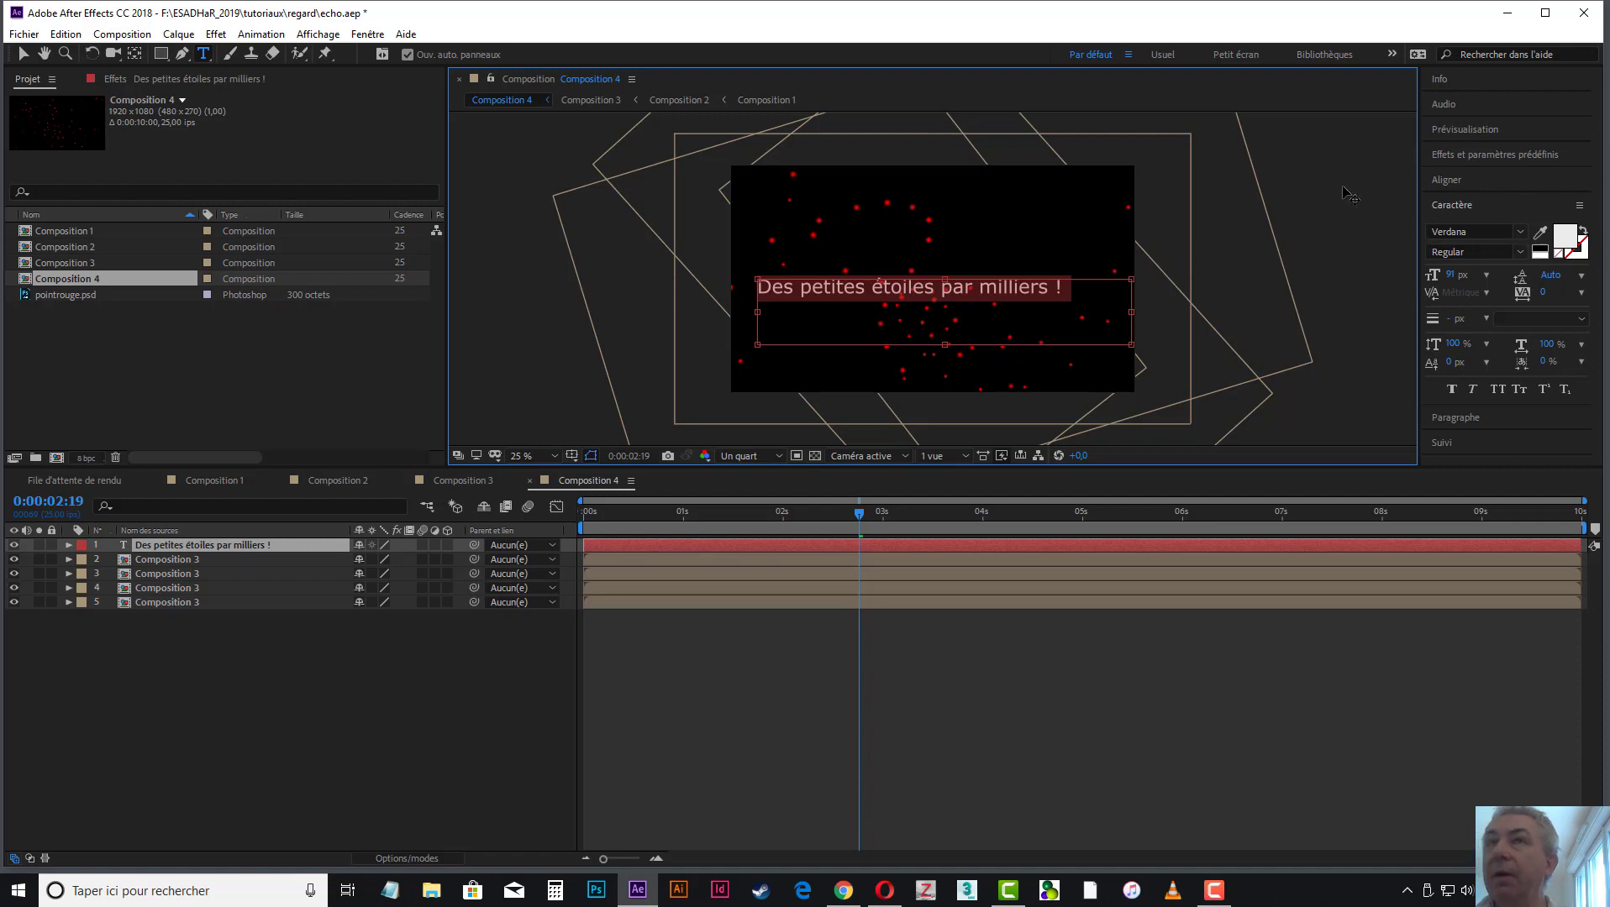
click(351, 38)
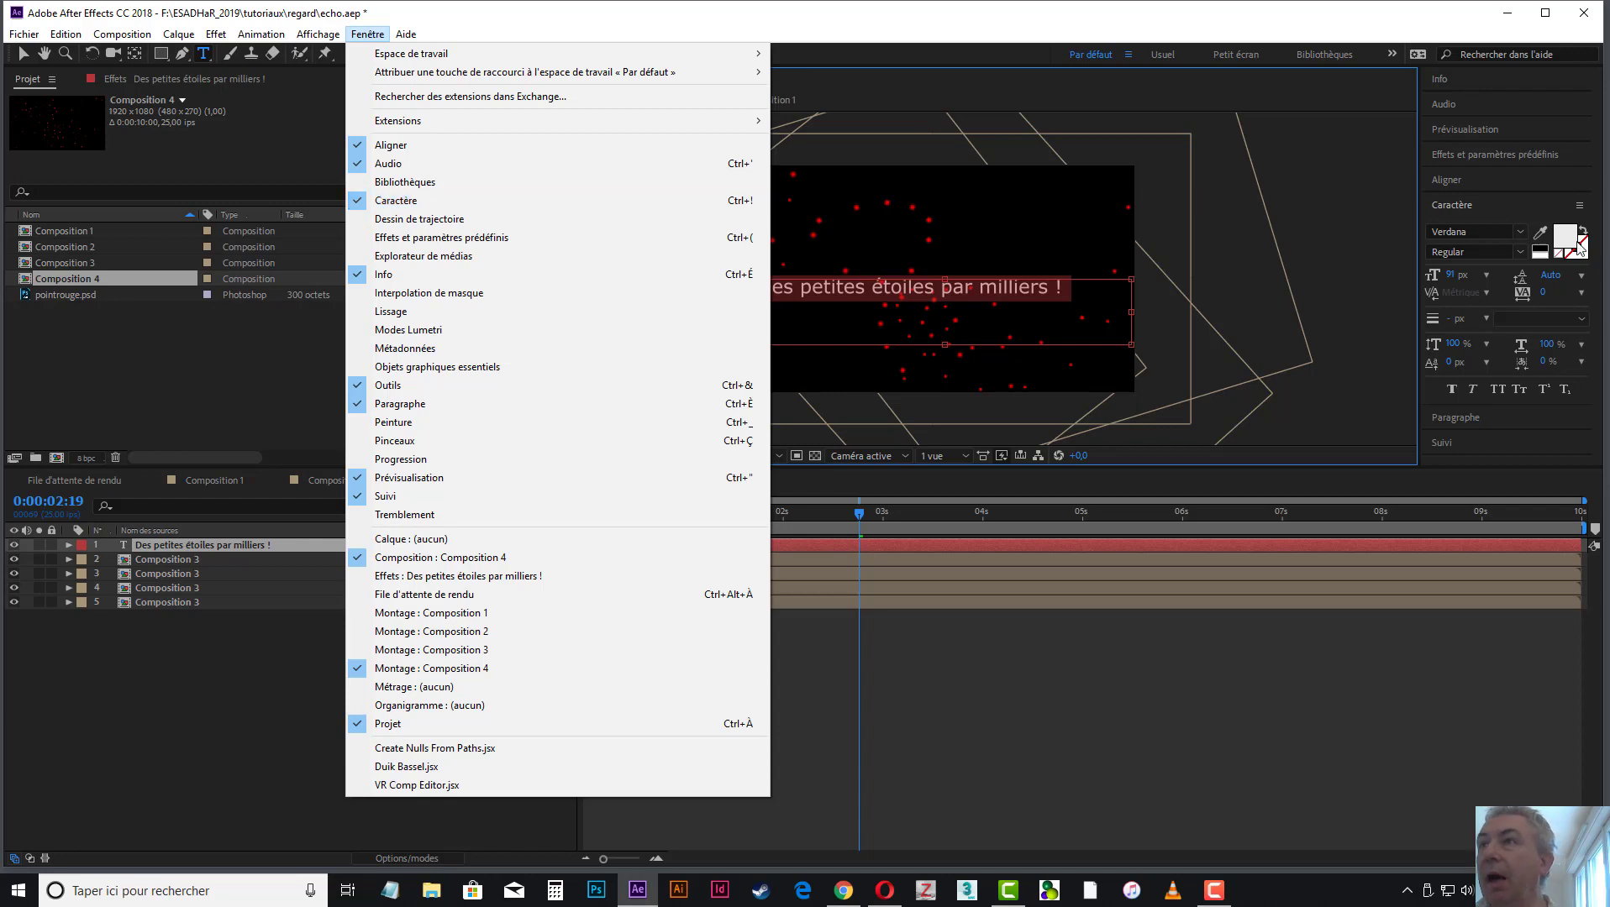
click(1506, 207)
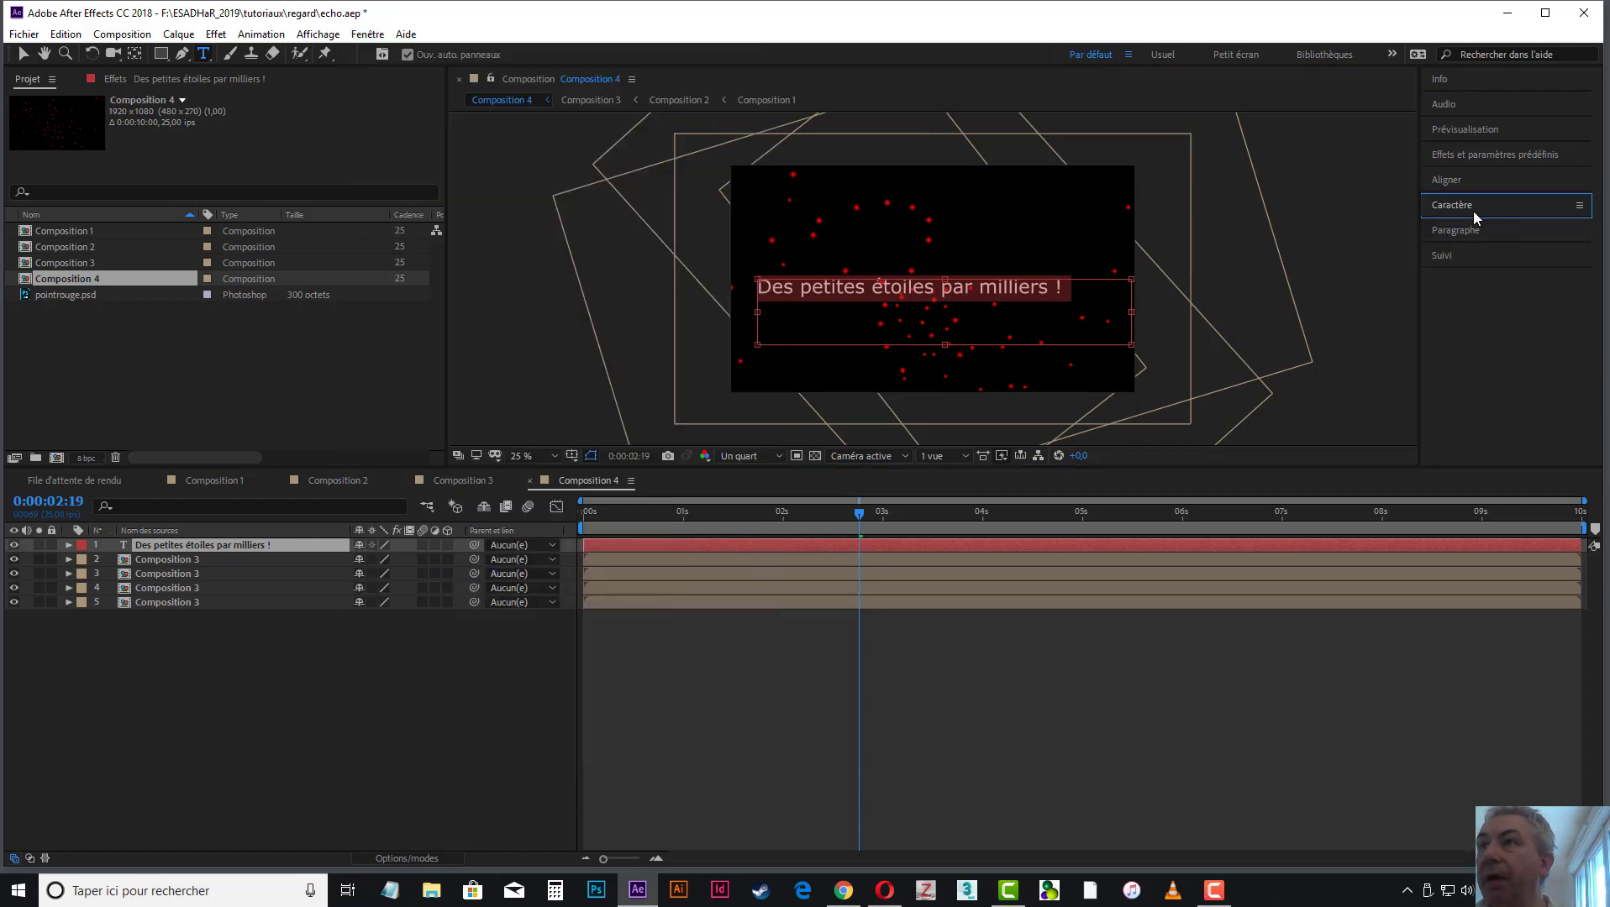
drag(1453, 274, 1512, 279)
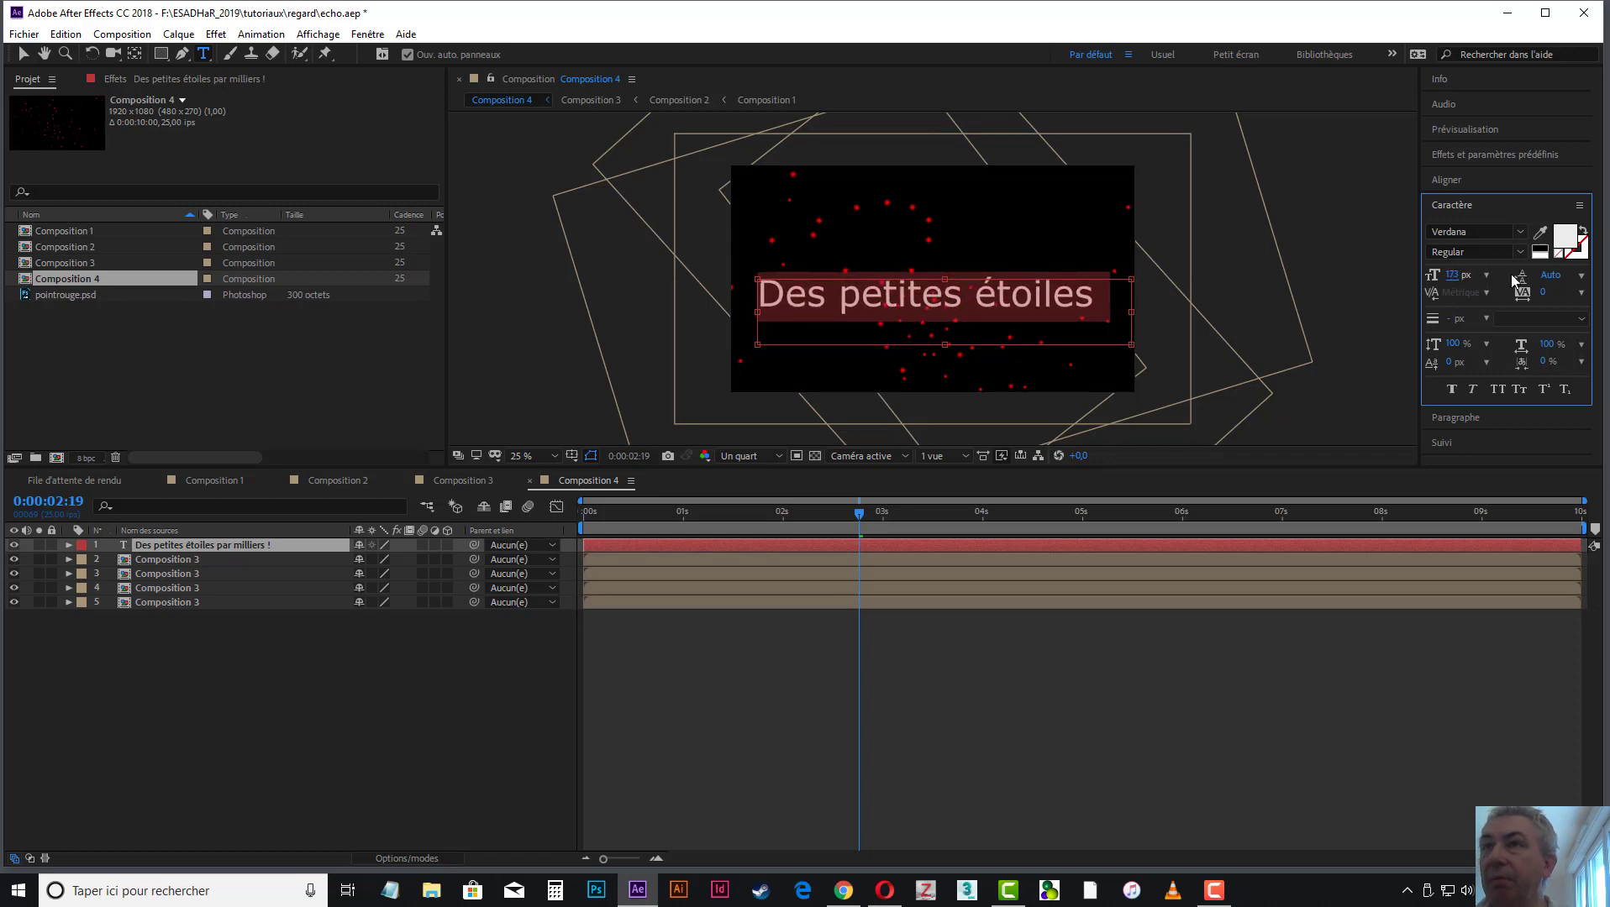
Extend the text box downward to fit both lines, and move the text layer into the upper half of the frame
drag(947, 345, 946, 443)
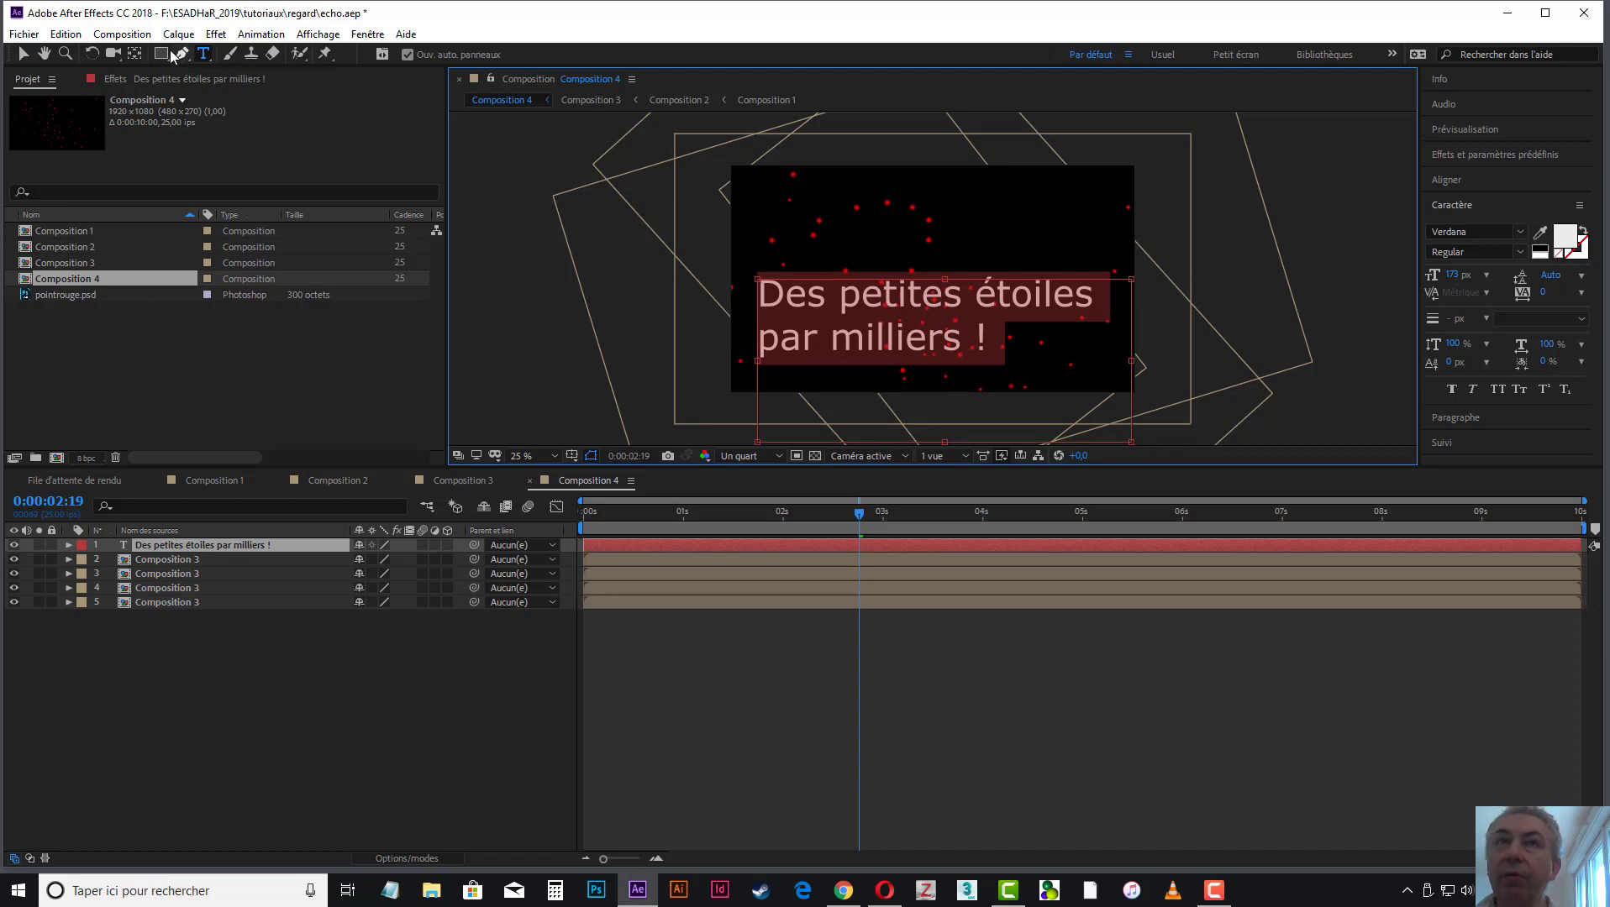
click(23, 53)
drag(888, 298, 915, 236)
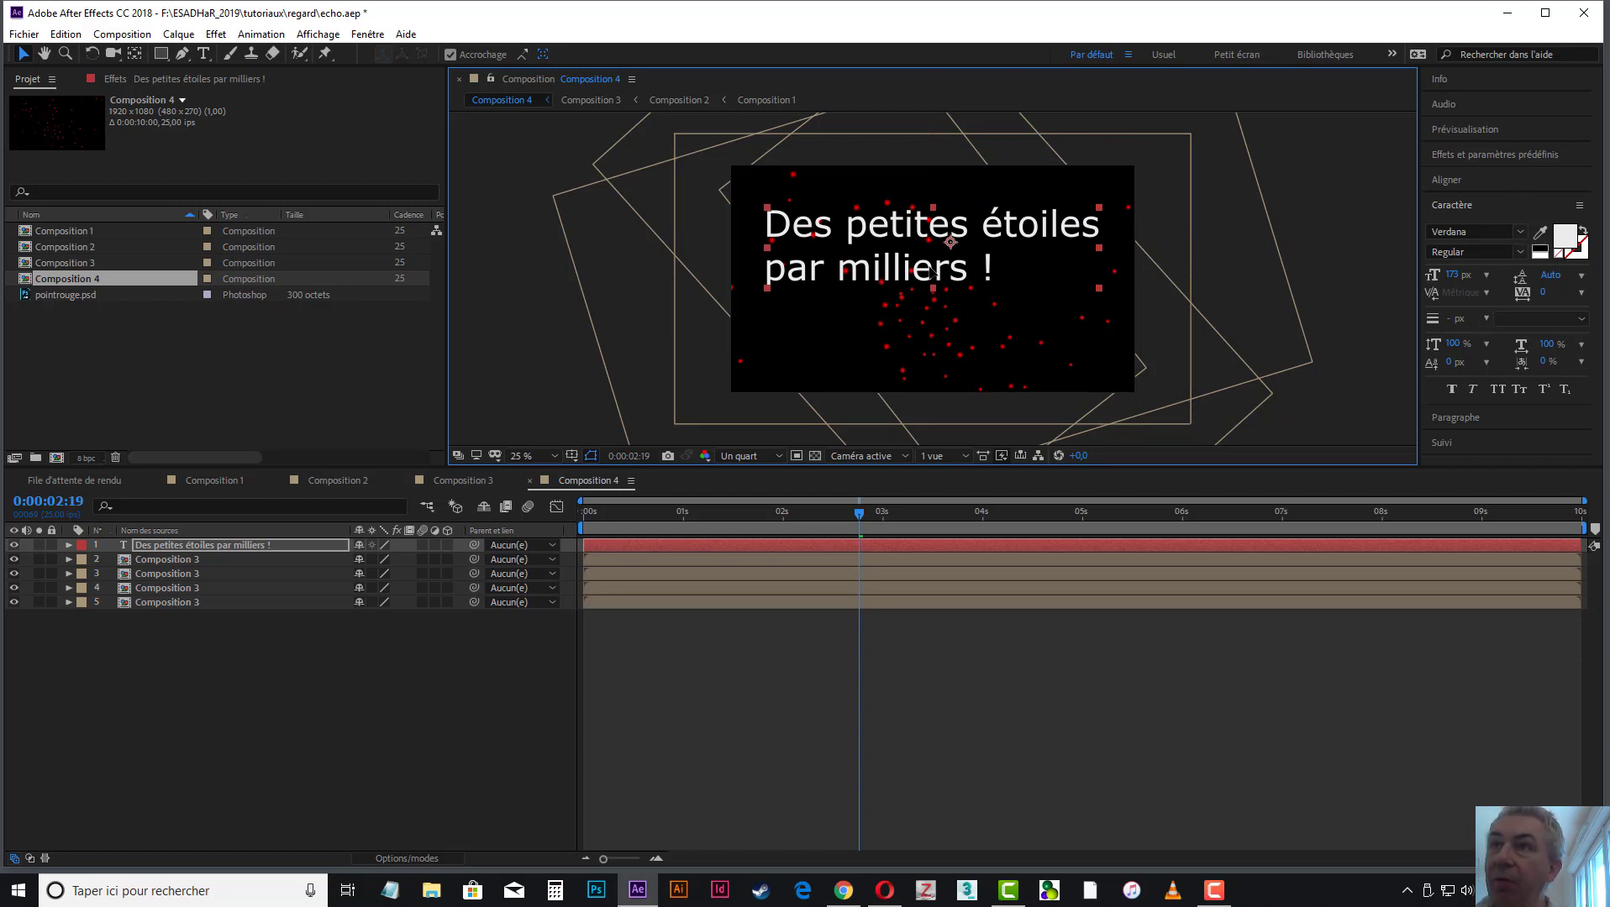
Change the font of the entire "Des petites étoiles par milliers !" text to Wingdings
triple_click(1015, 271)
click(1008, 267)
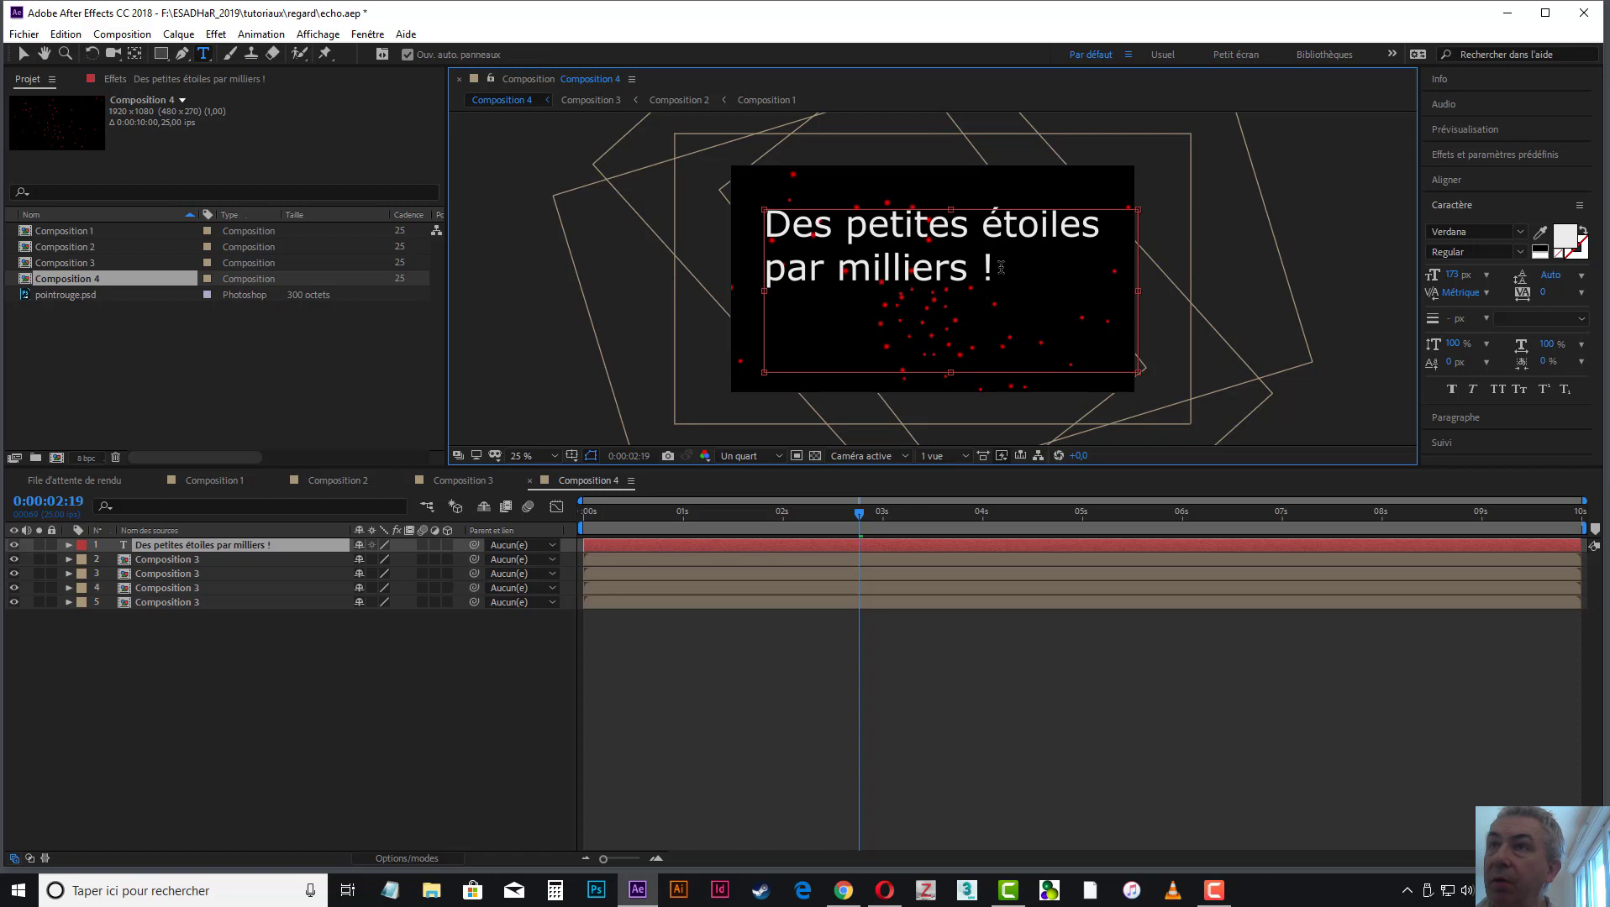
drag(1007, 267, 797, 243)
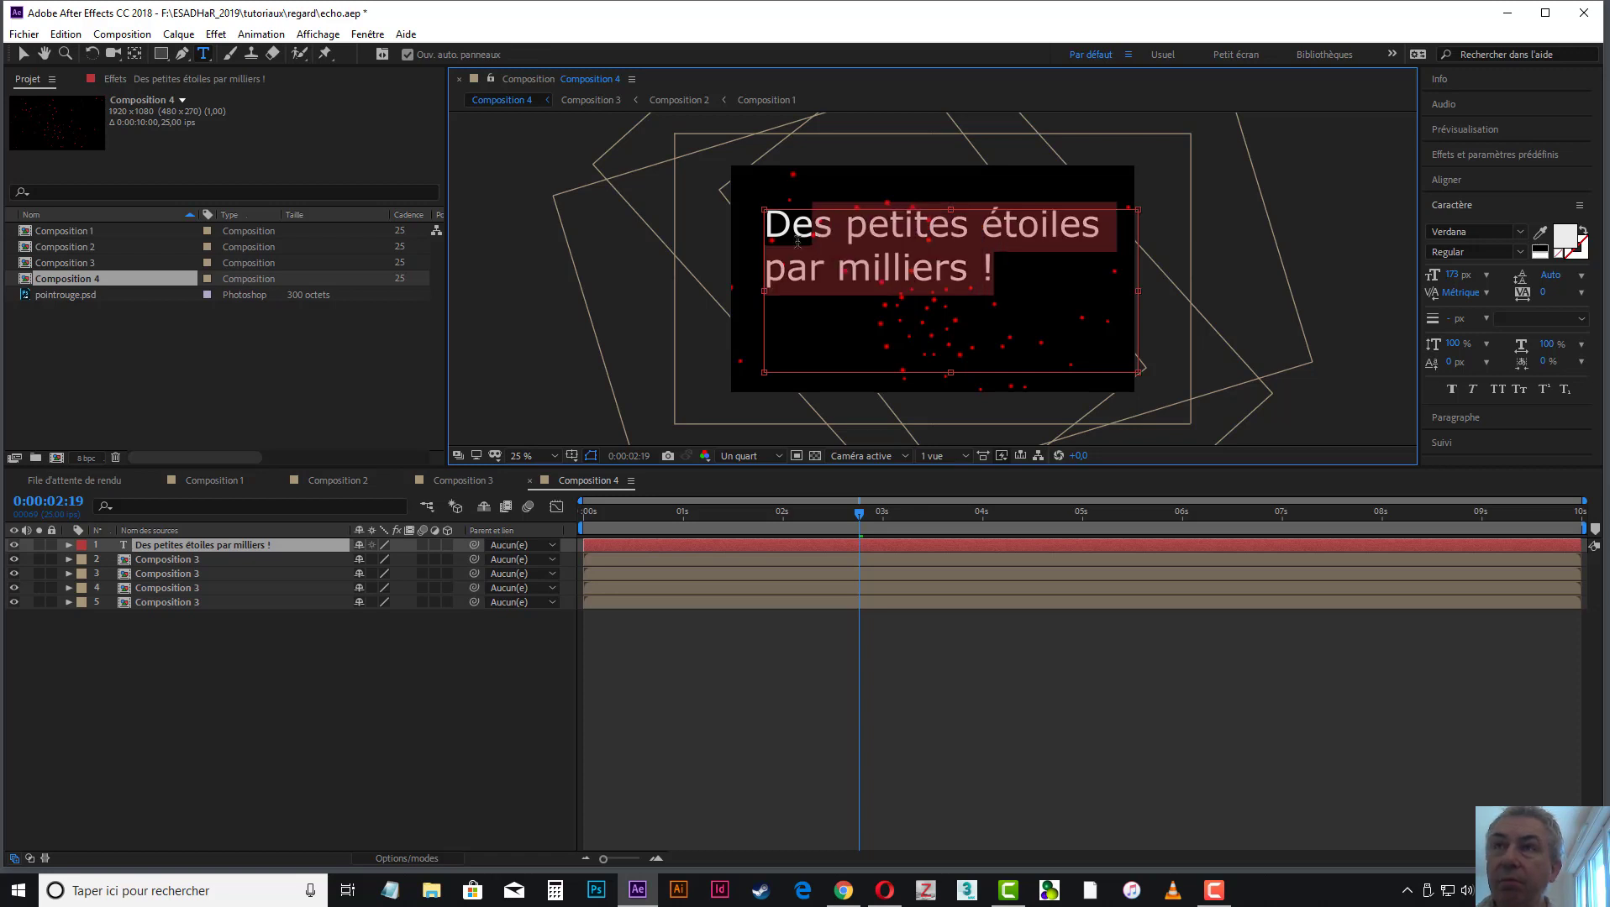
click(793, 225)
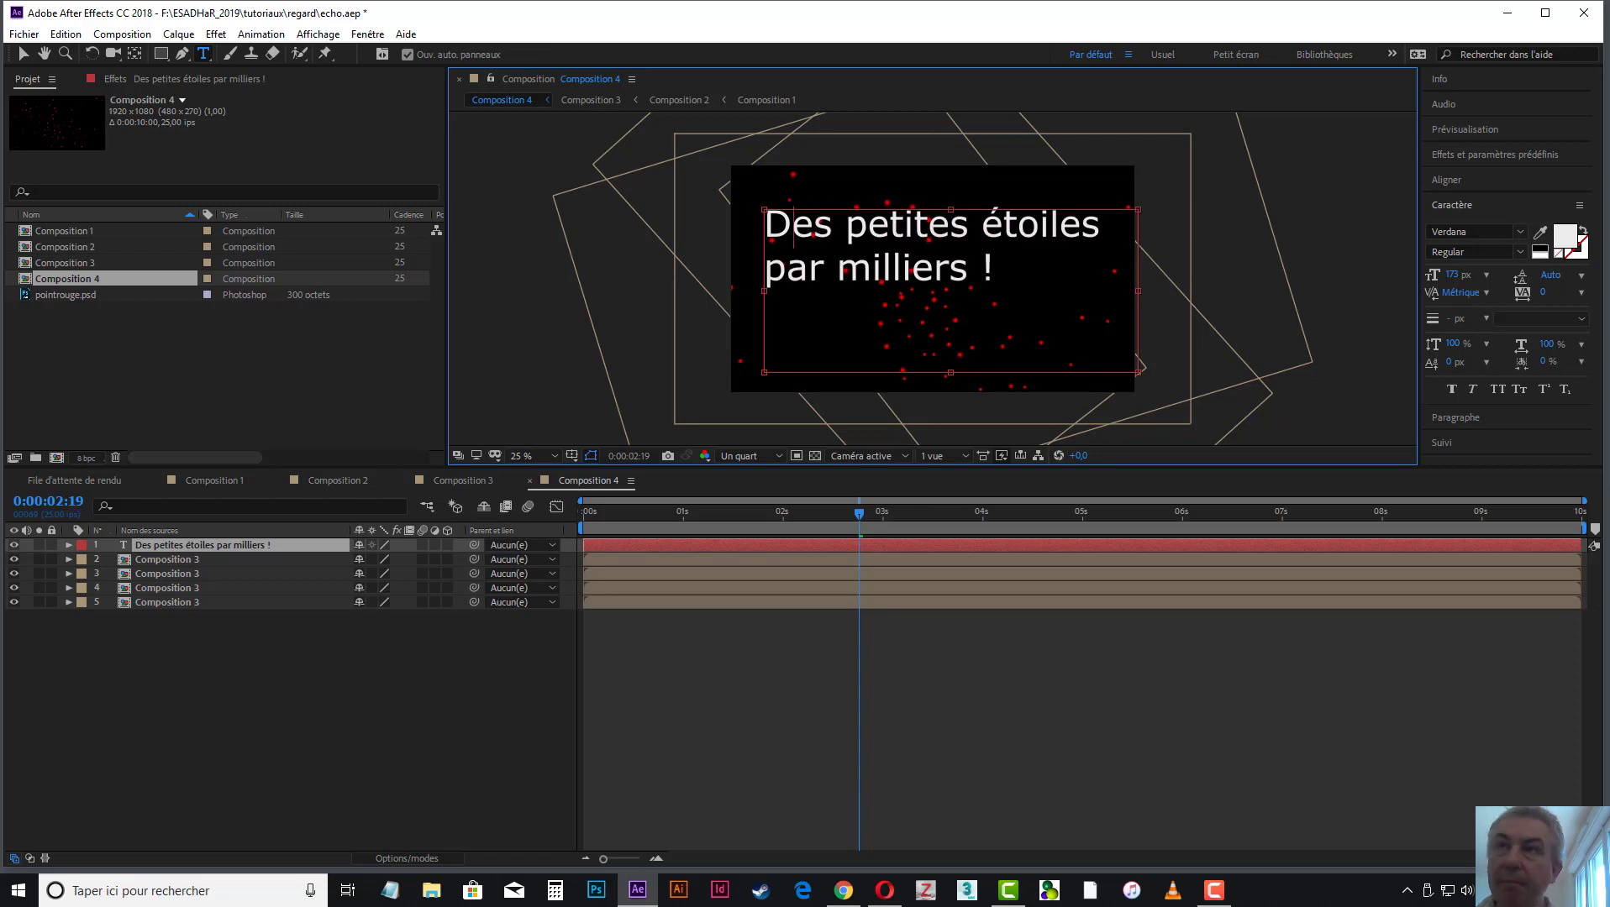
key(ctrl+a)
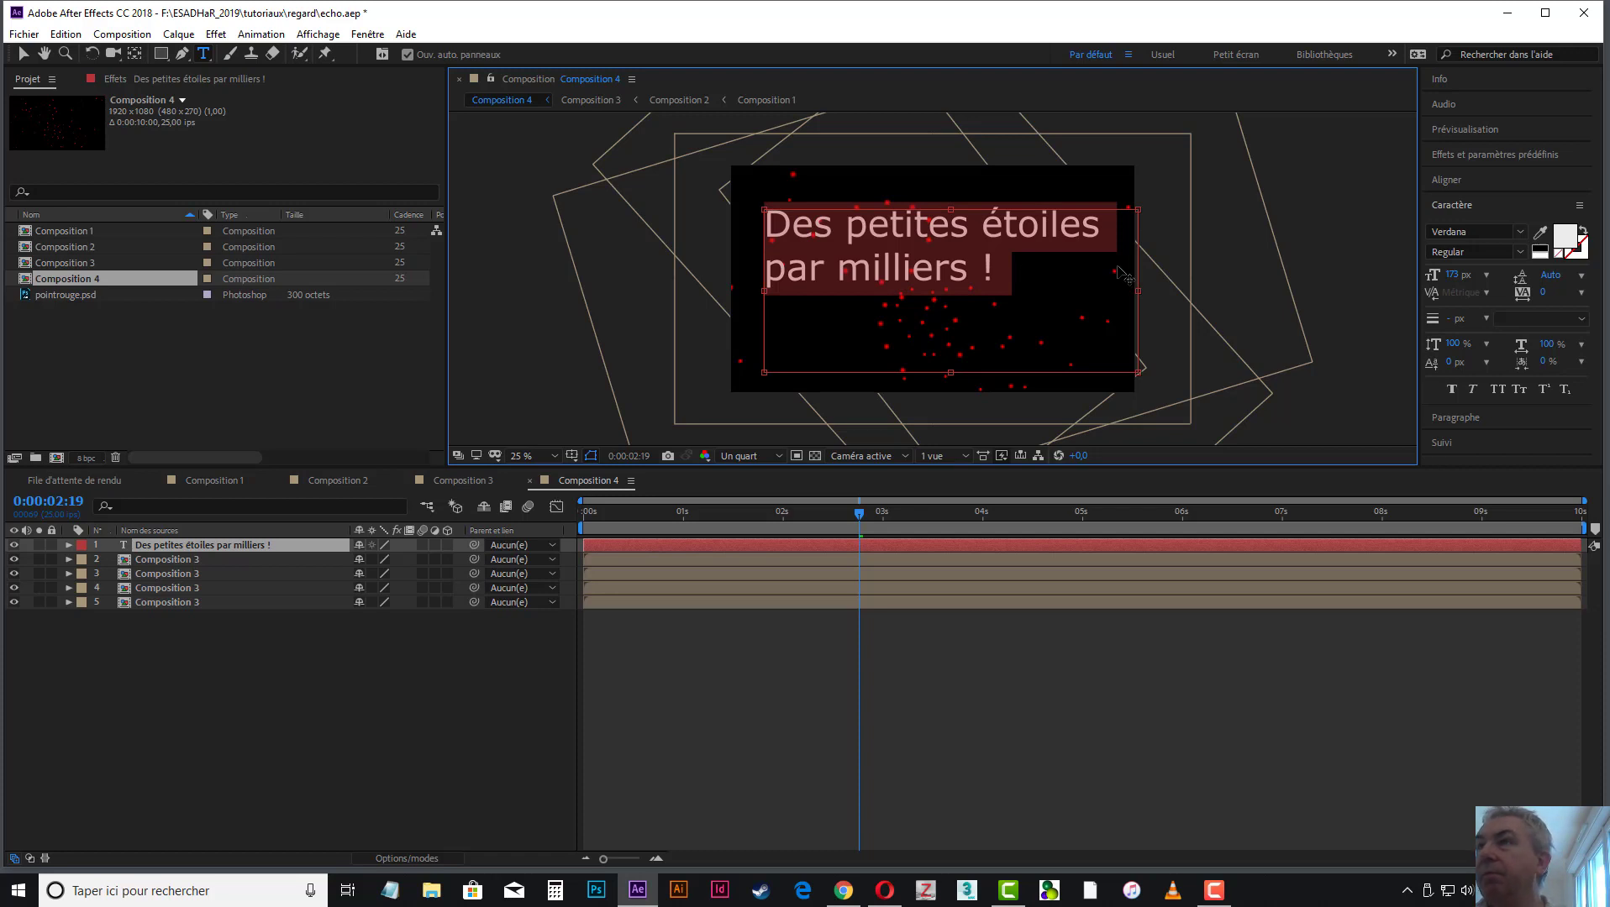
click(1520, 235)
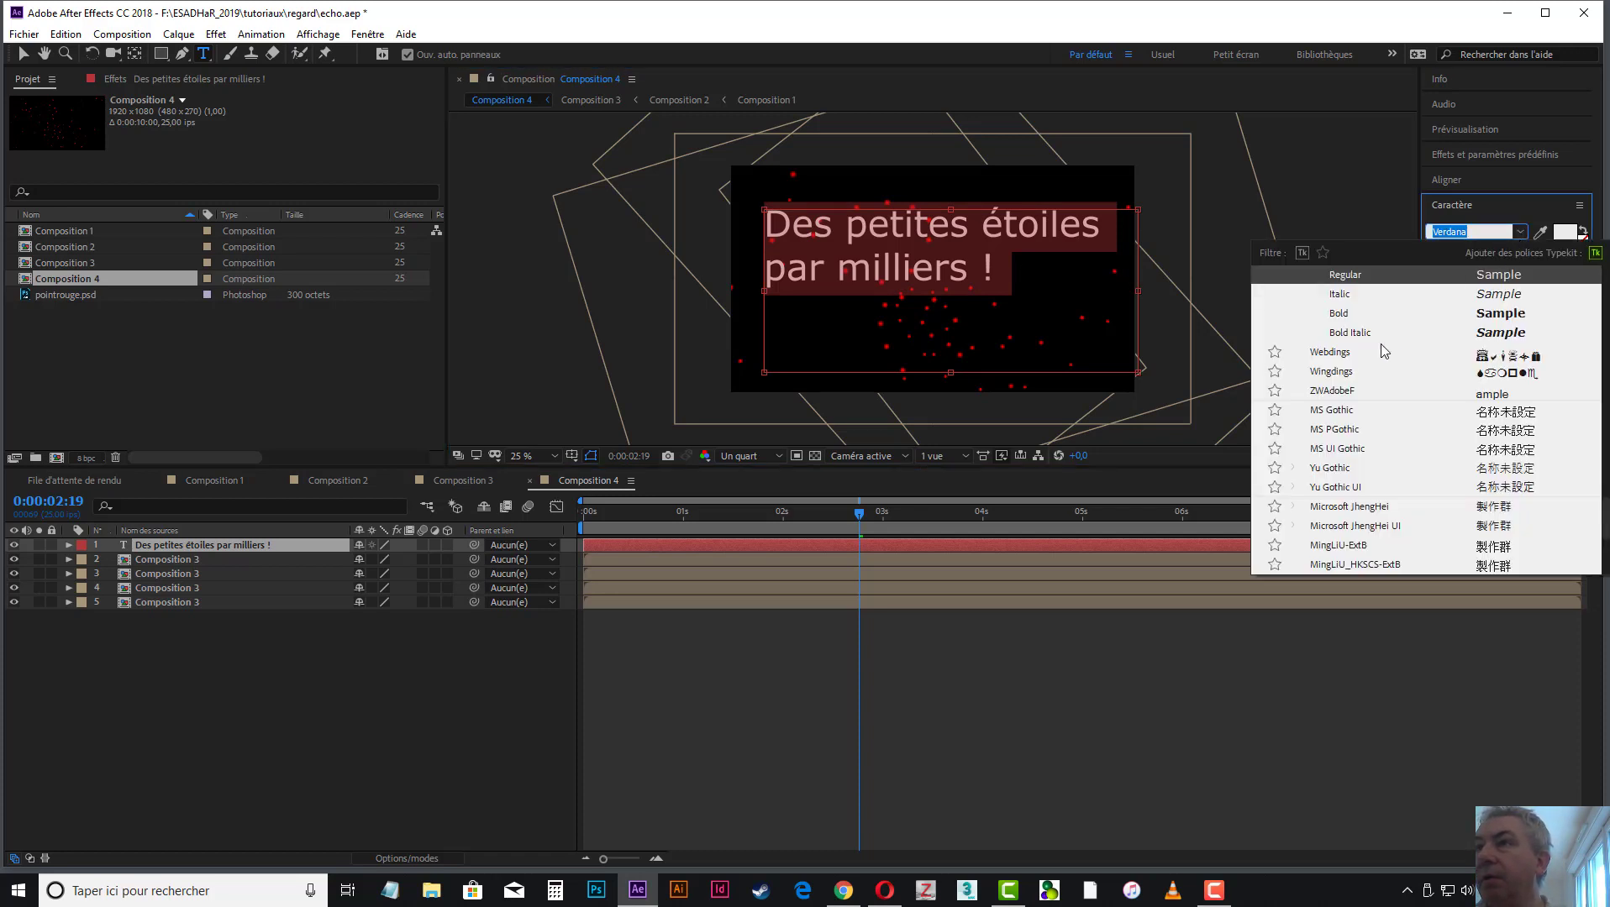
click(1340, 374)
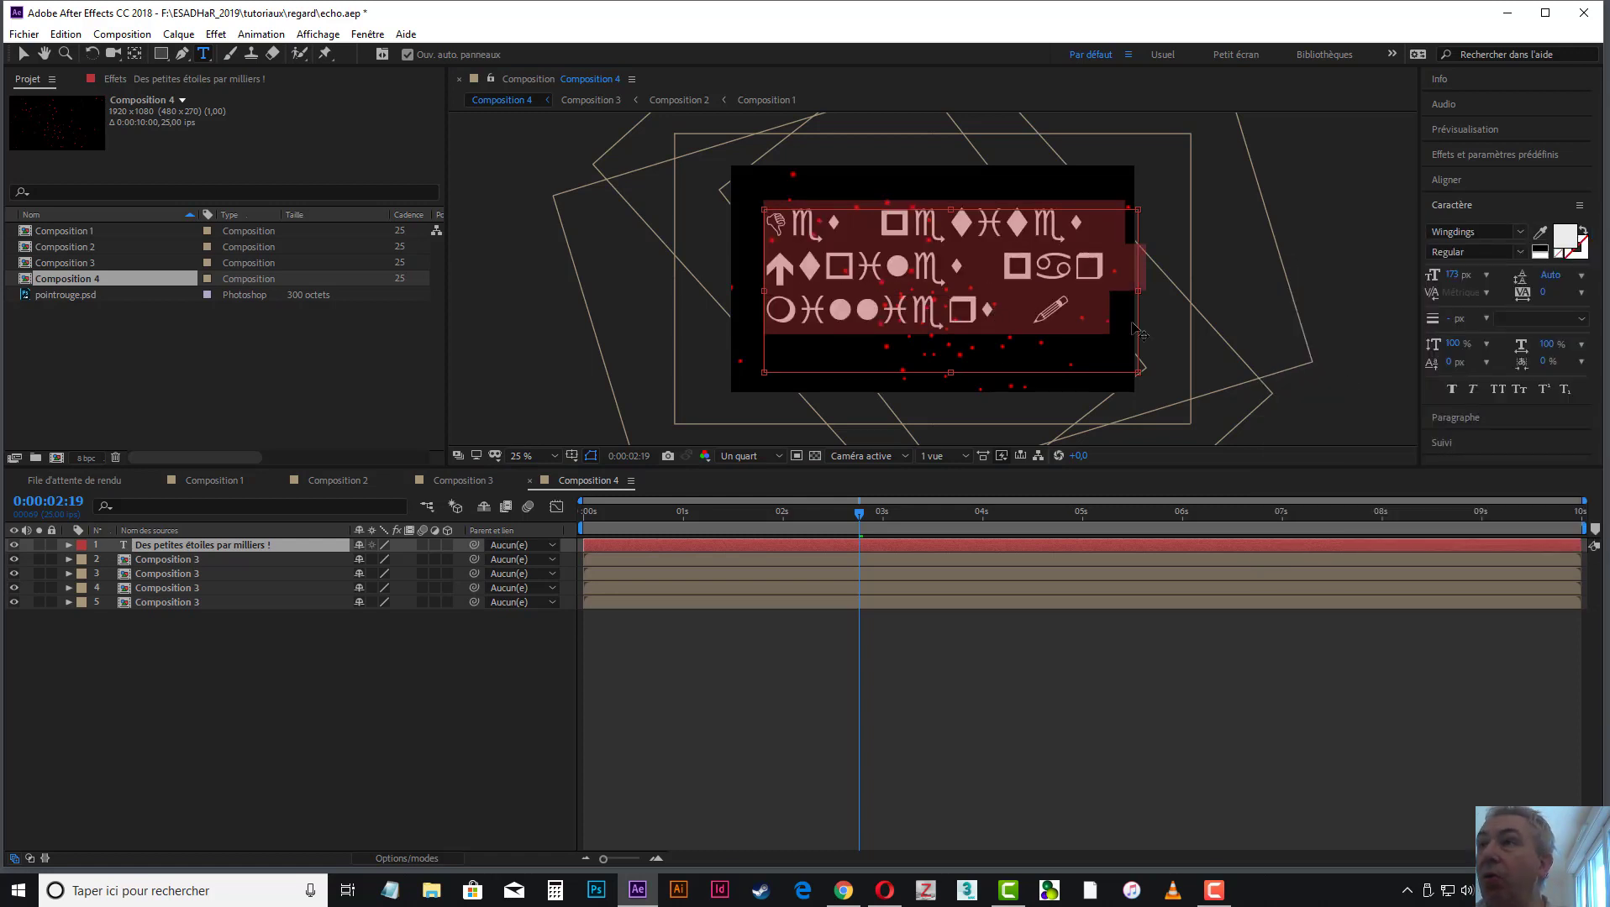
Try the Webdings font on the entire "Des petites étoiles par milliers !" text
click(1521, 233)
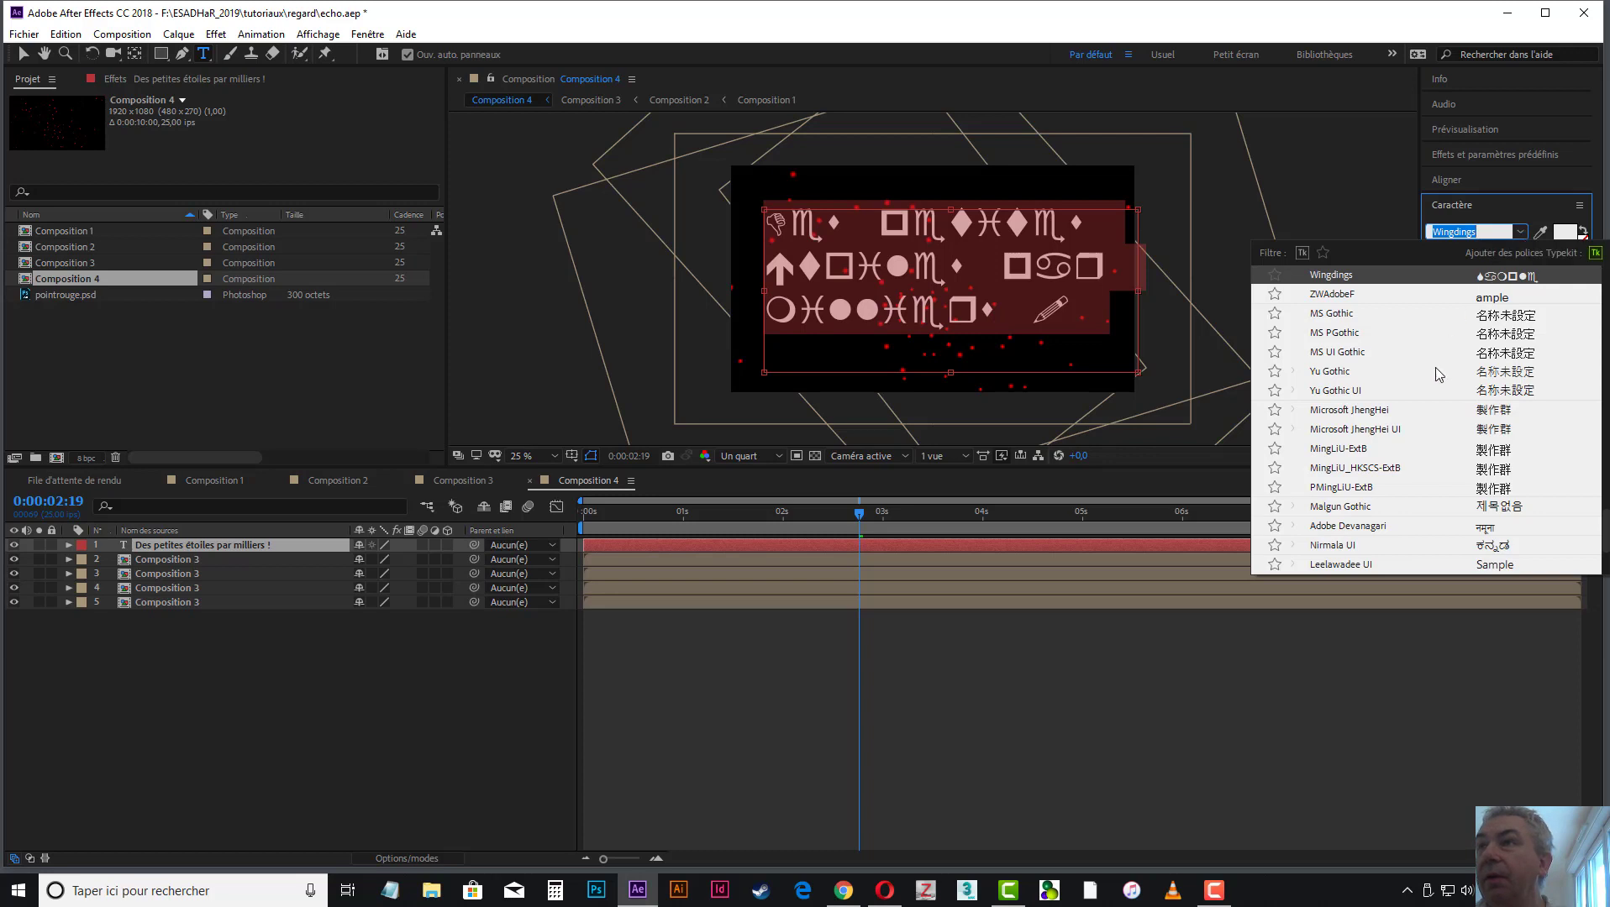
scroll(1469, 431, down, 3)
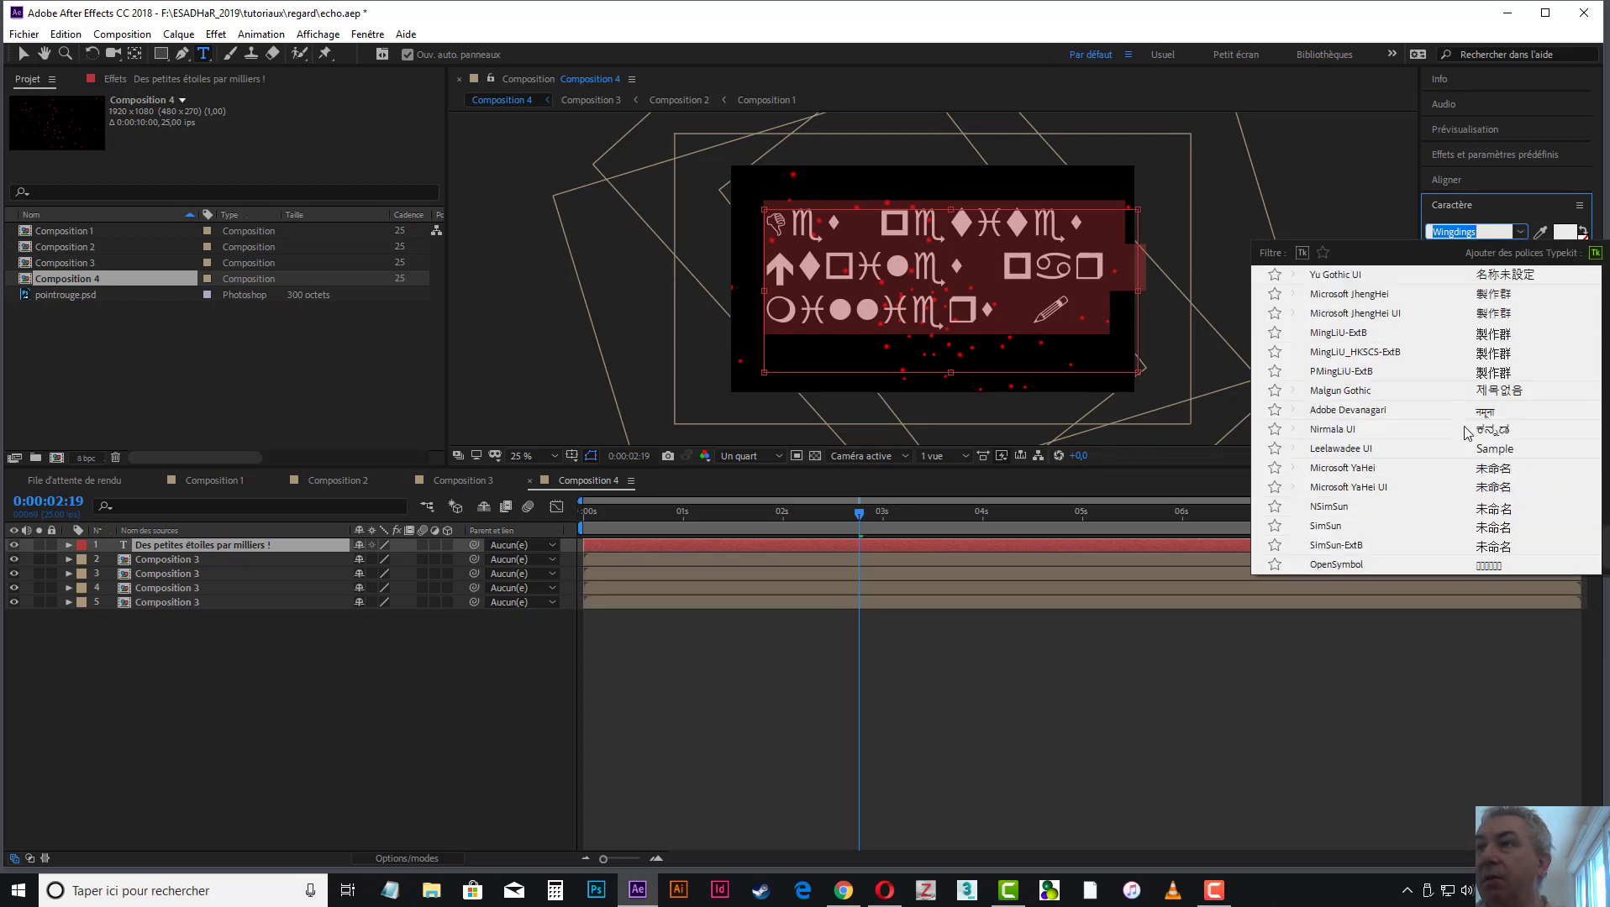
scroll(1469, 434, down, 10)
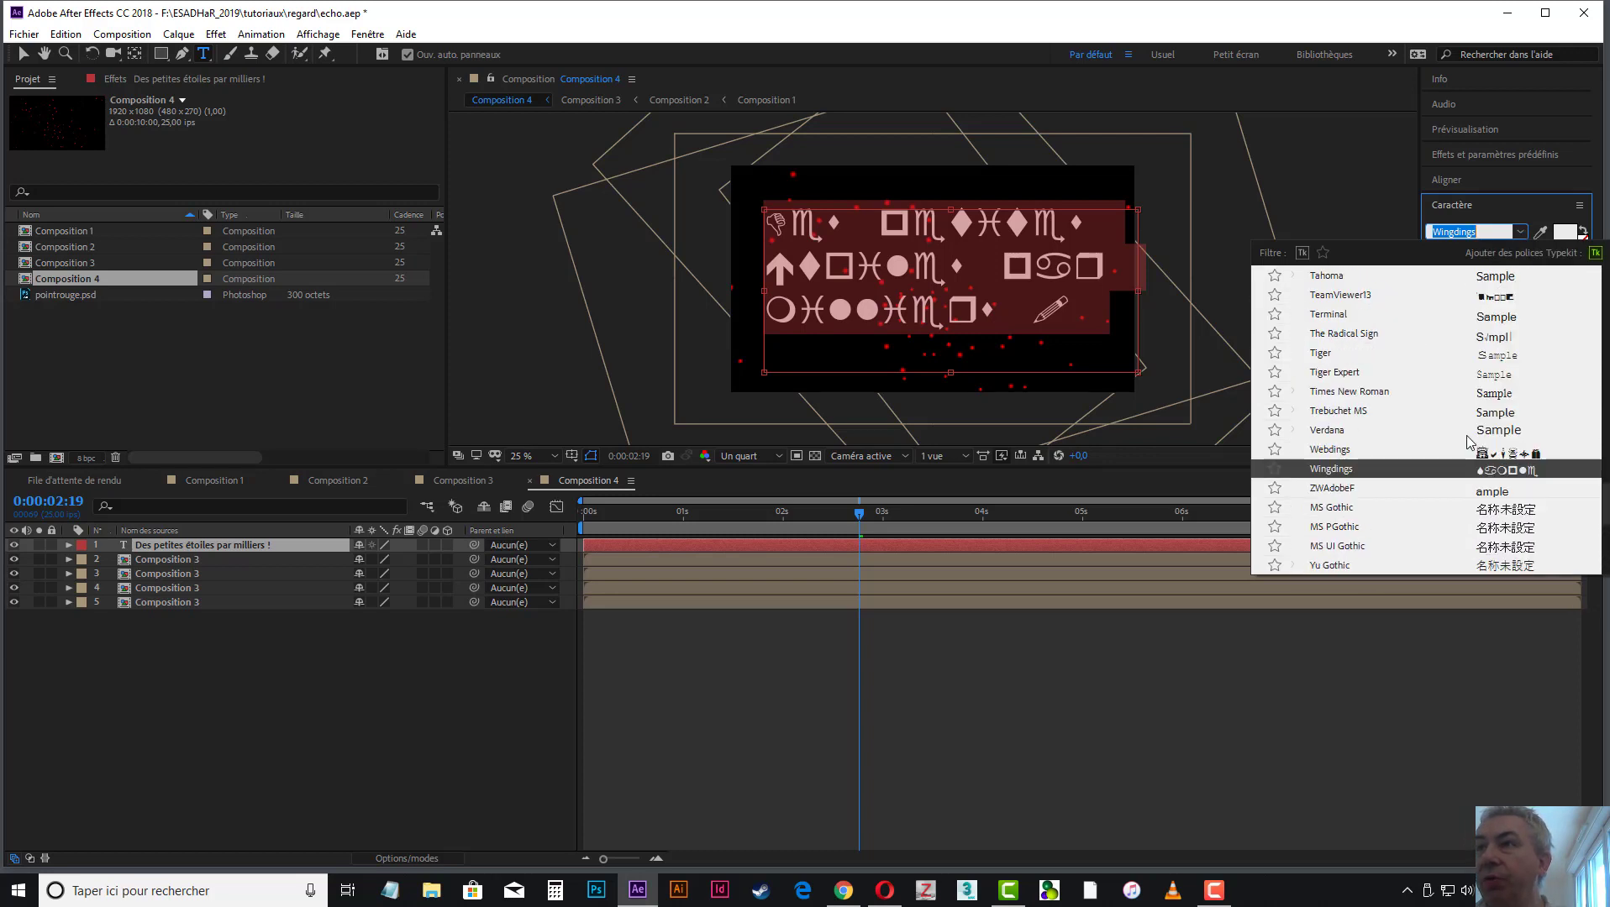
click(1483, 450)
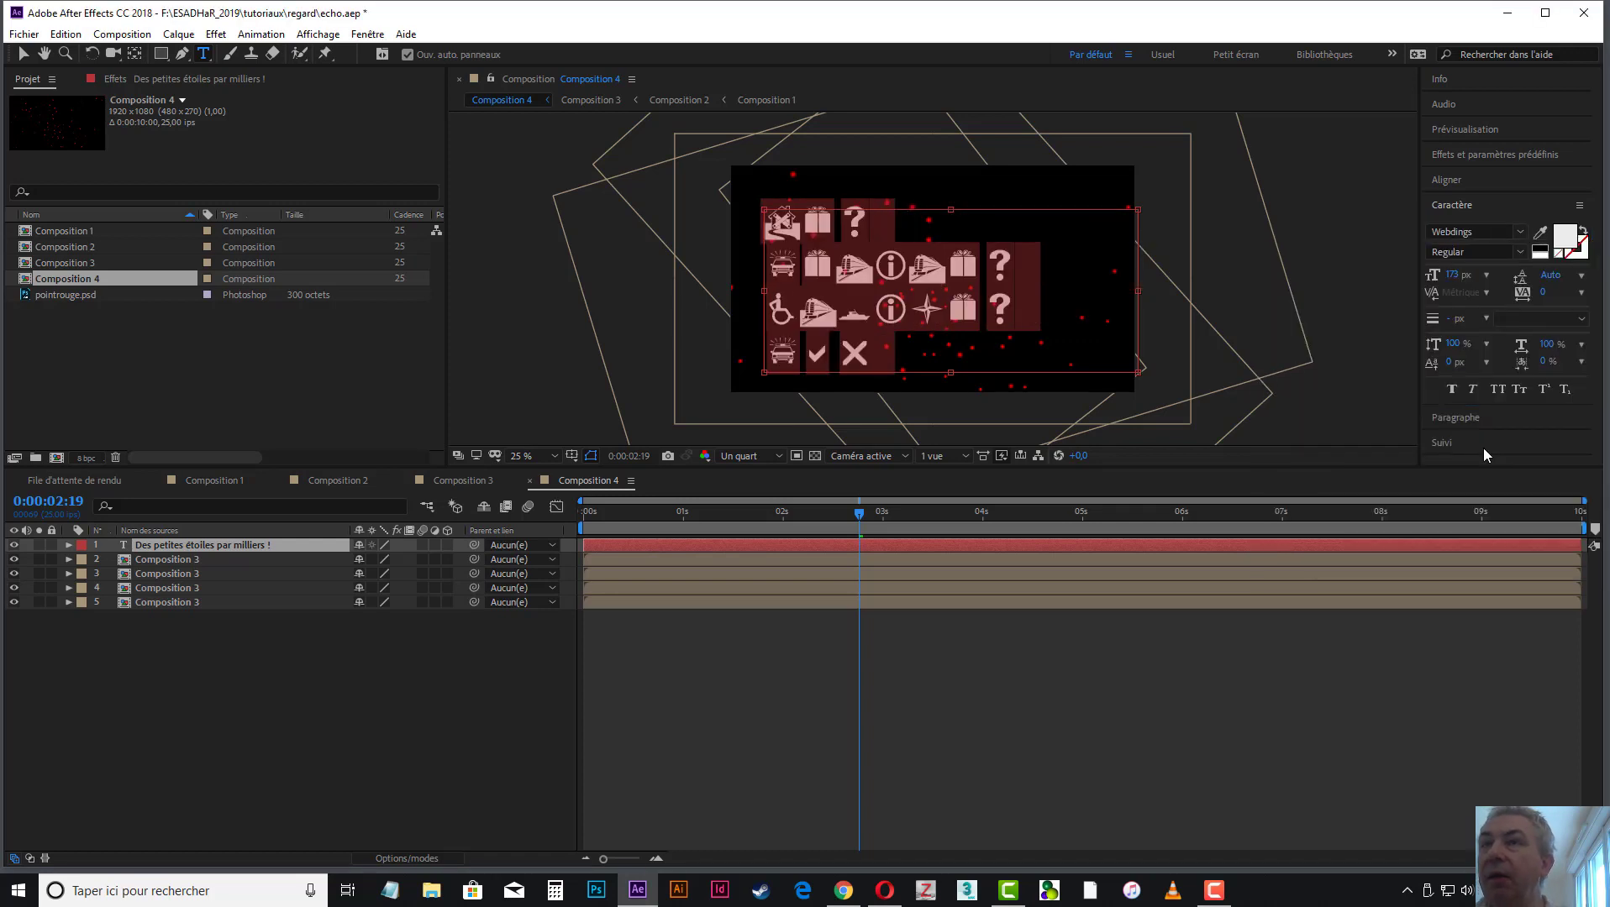
Restore the Wingdings font on the entire text, and switch it to MS PGothic
click(1520, 235)
click(1501, 294)
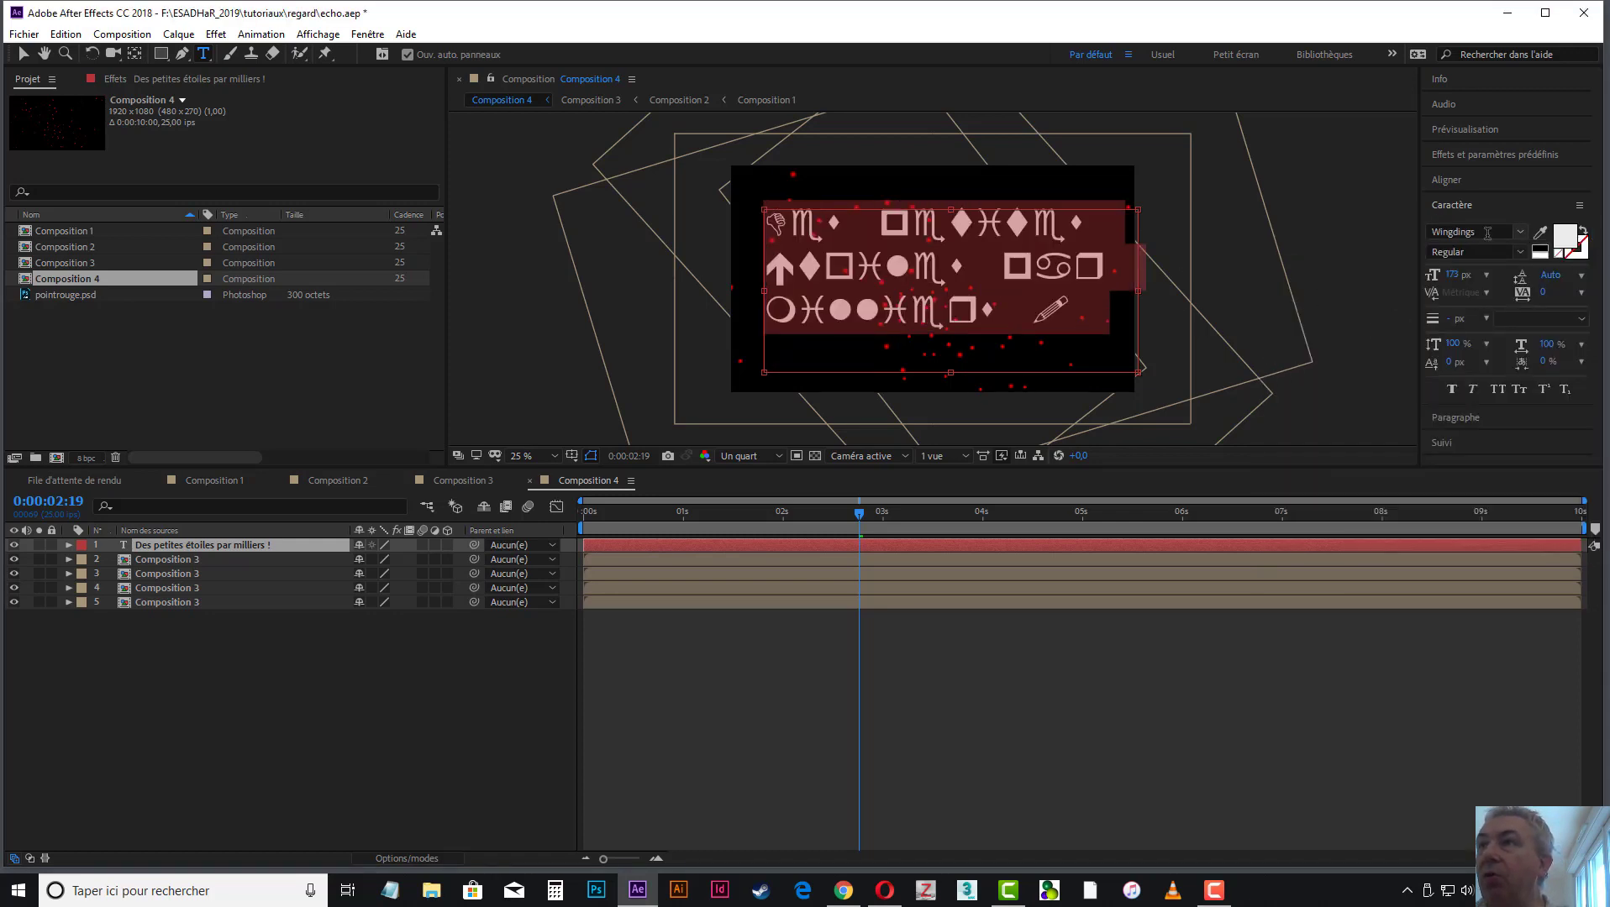
click(1520, 232)
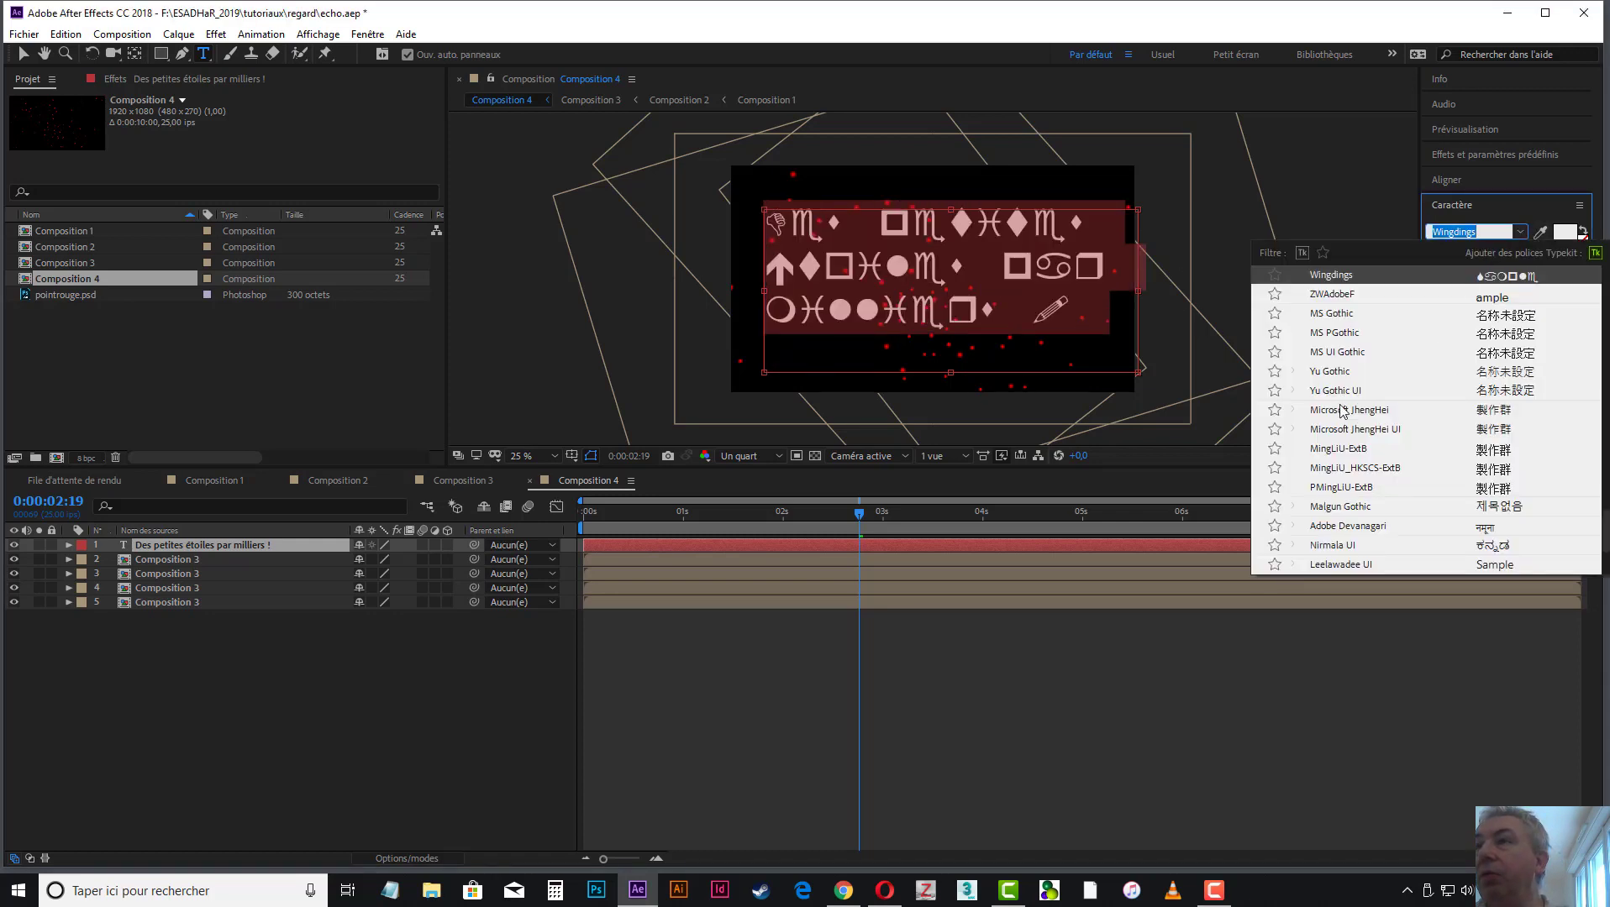
click(1353, 333)
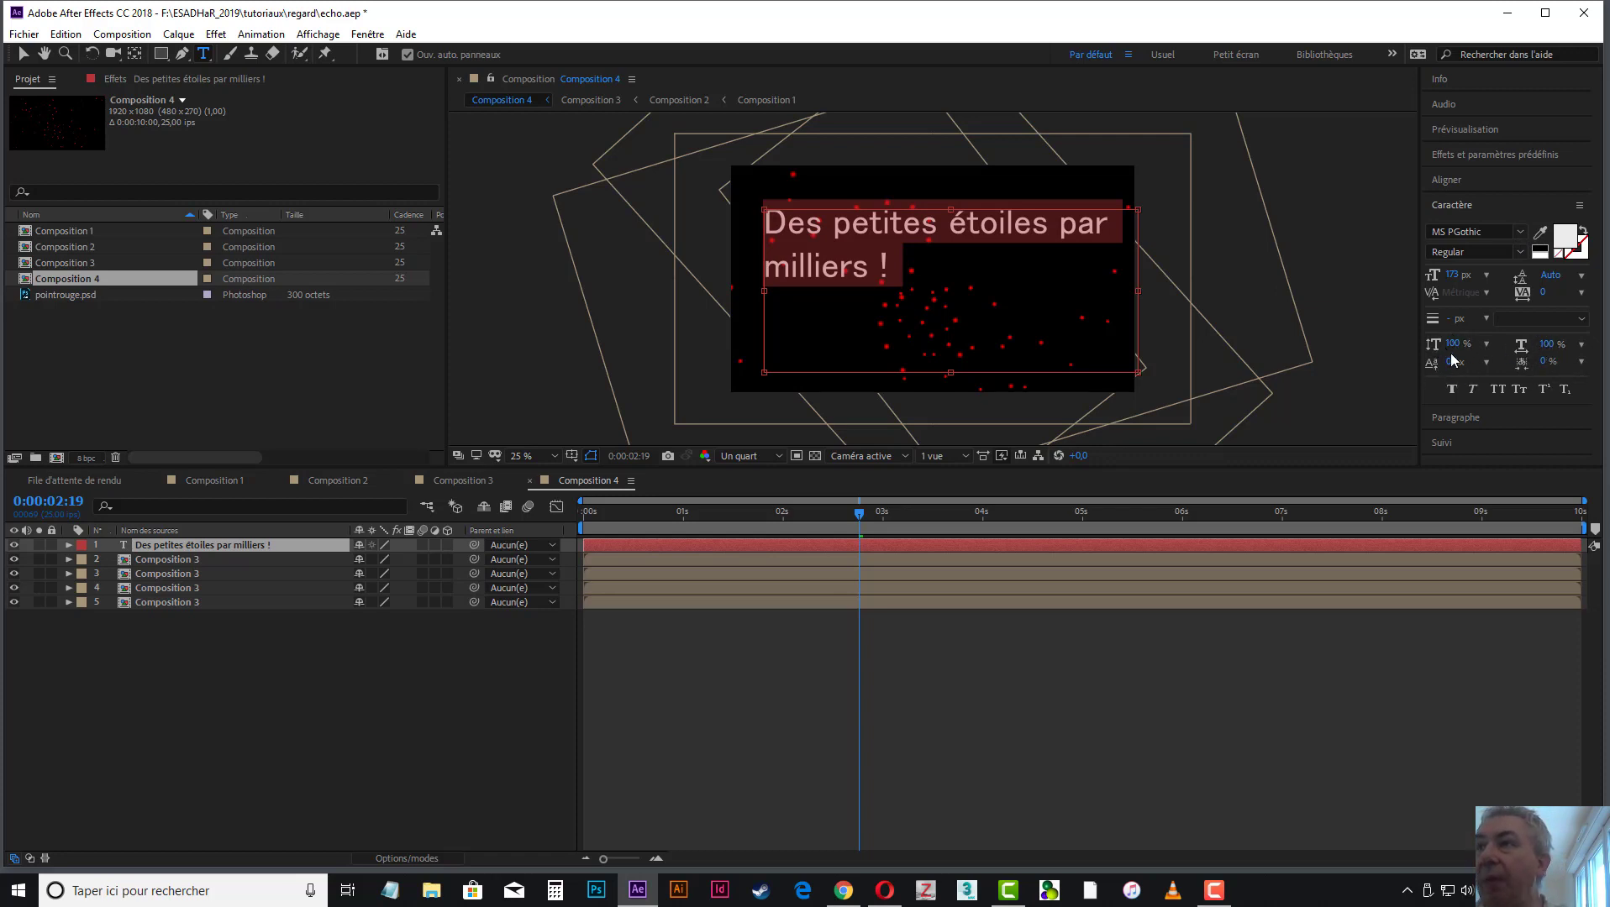
Try the right, justified and left paragraph alignments on the text, and settle on centre alignment
click(1452, 416)
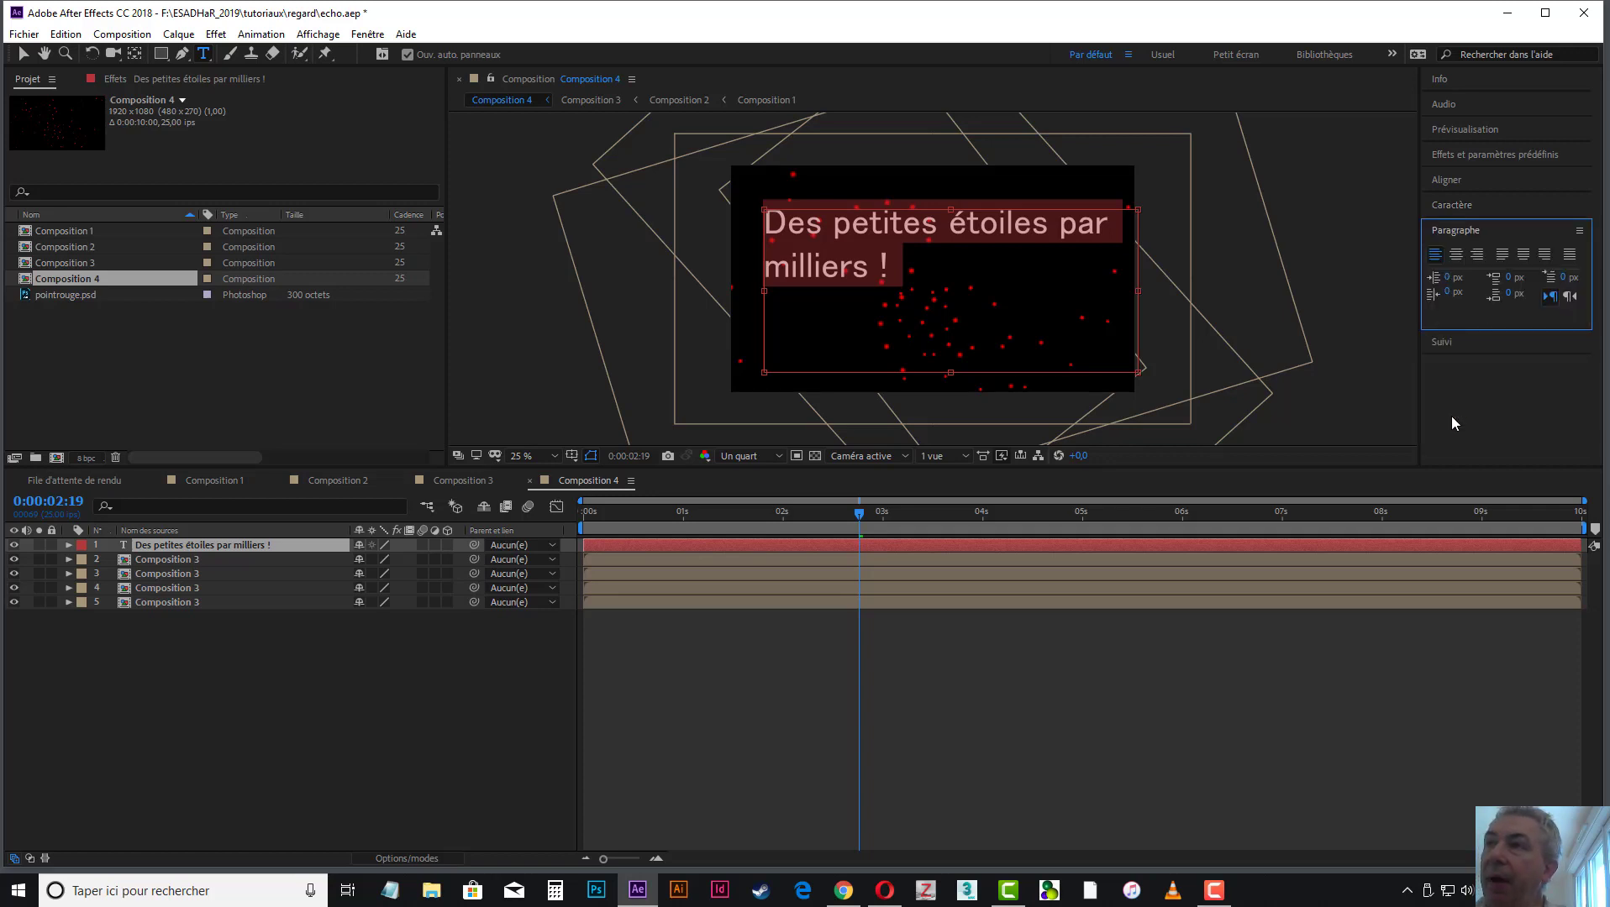
click(1456, 255)
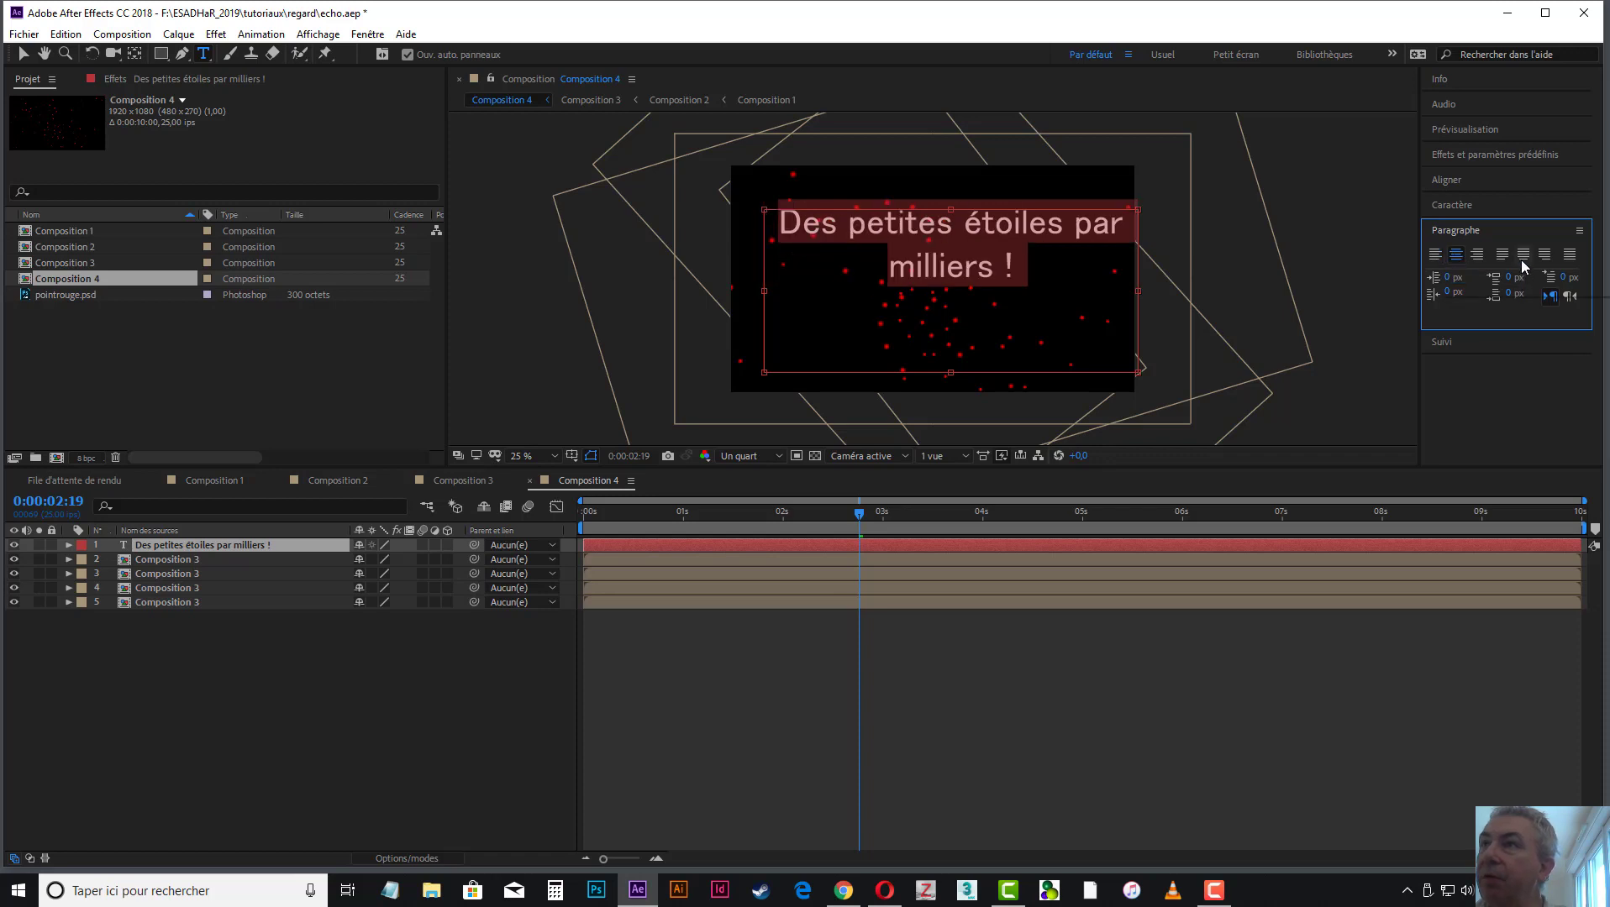
click(1477, 254)
click(1501, 253)
click(1523, 254)
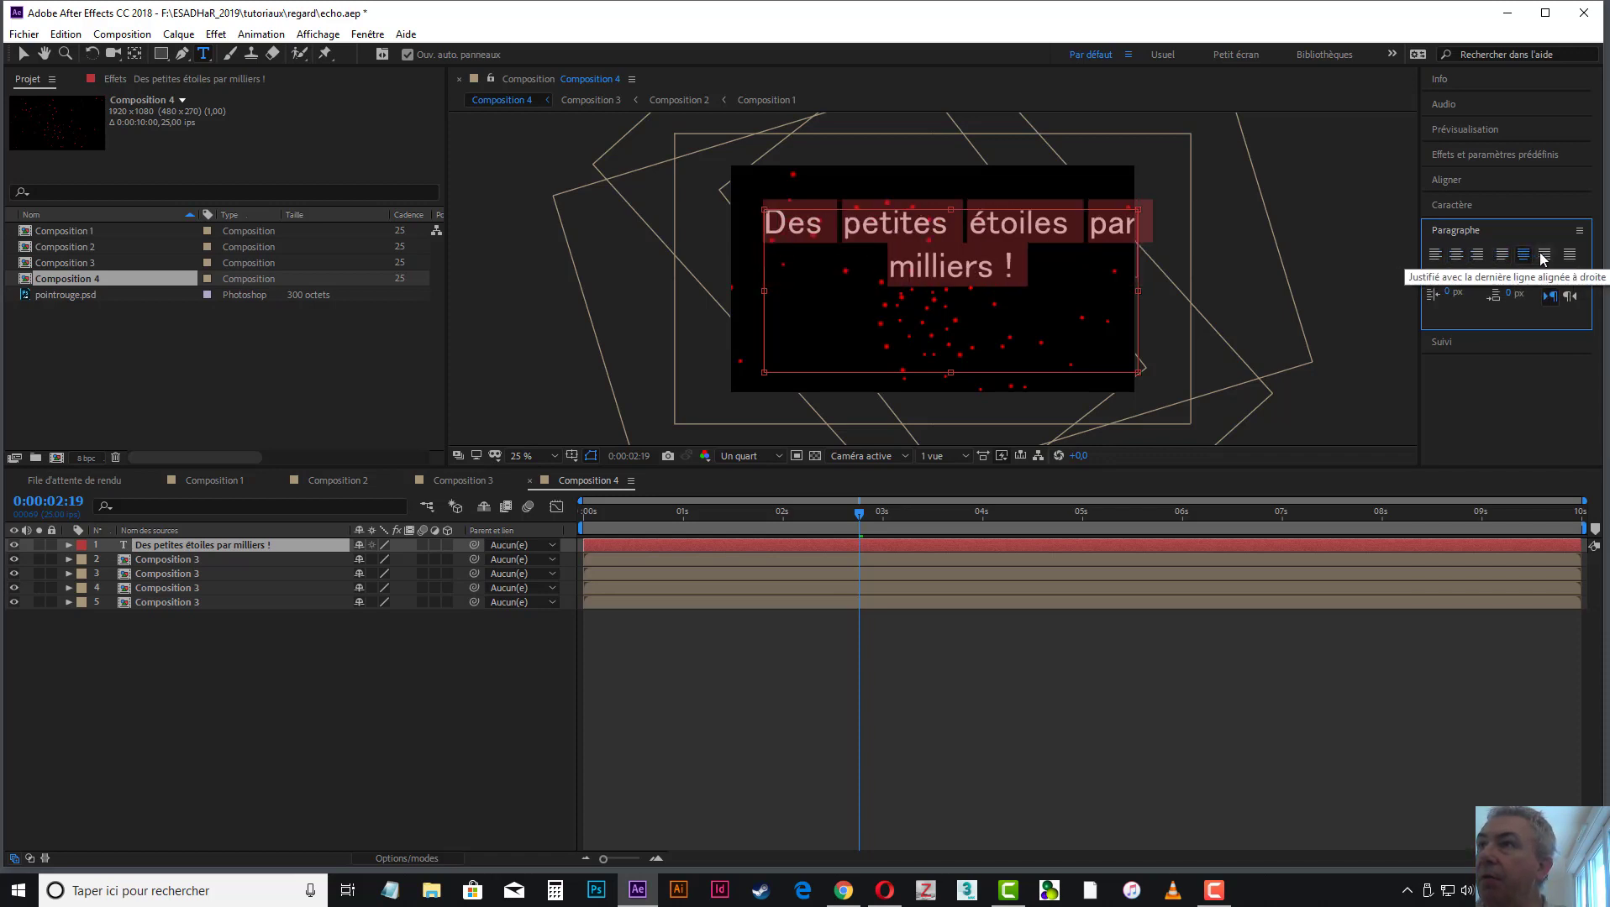
click(1545, 253)
click(1569, 253)
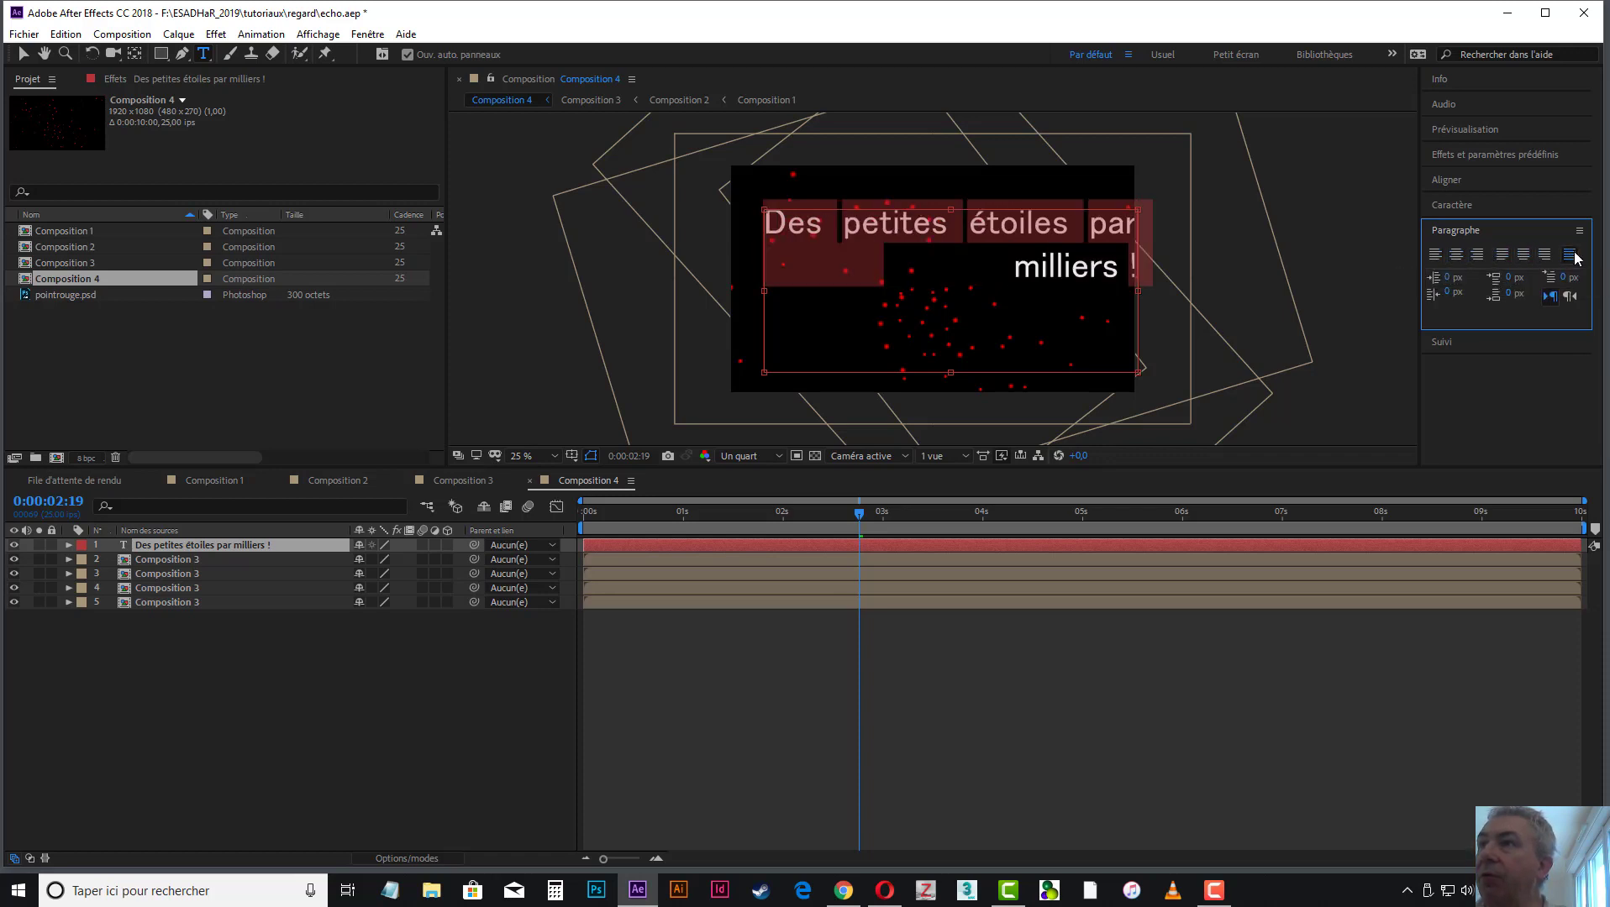
click(1435, 253)
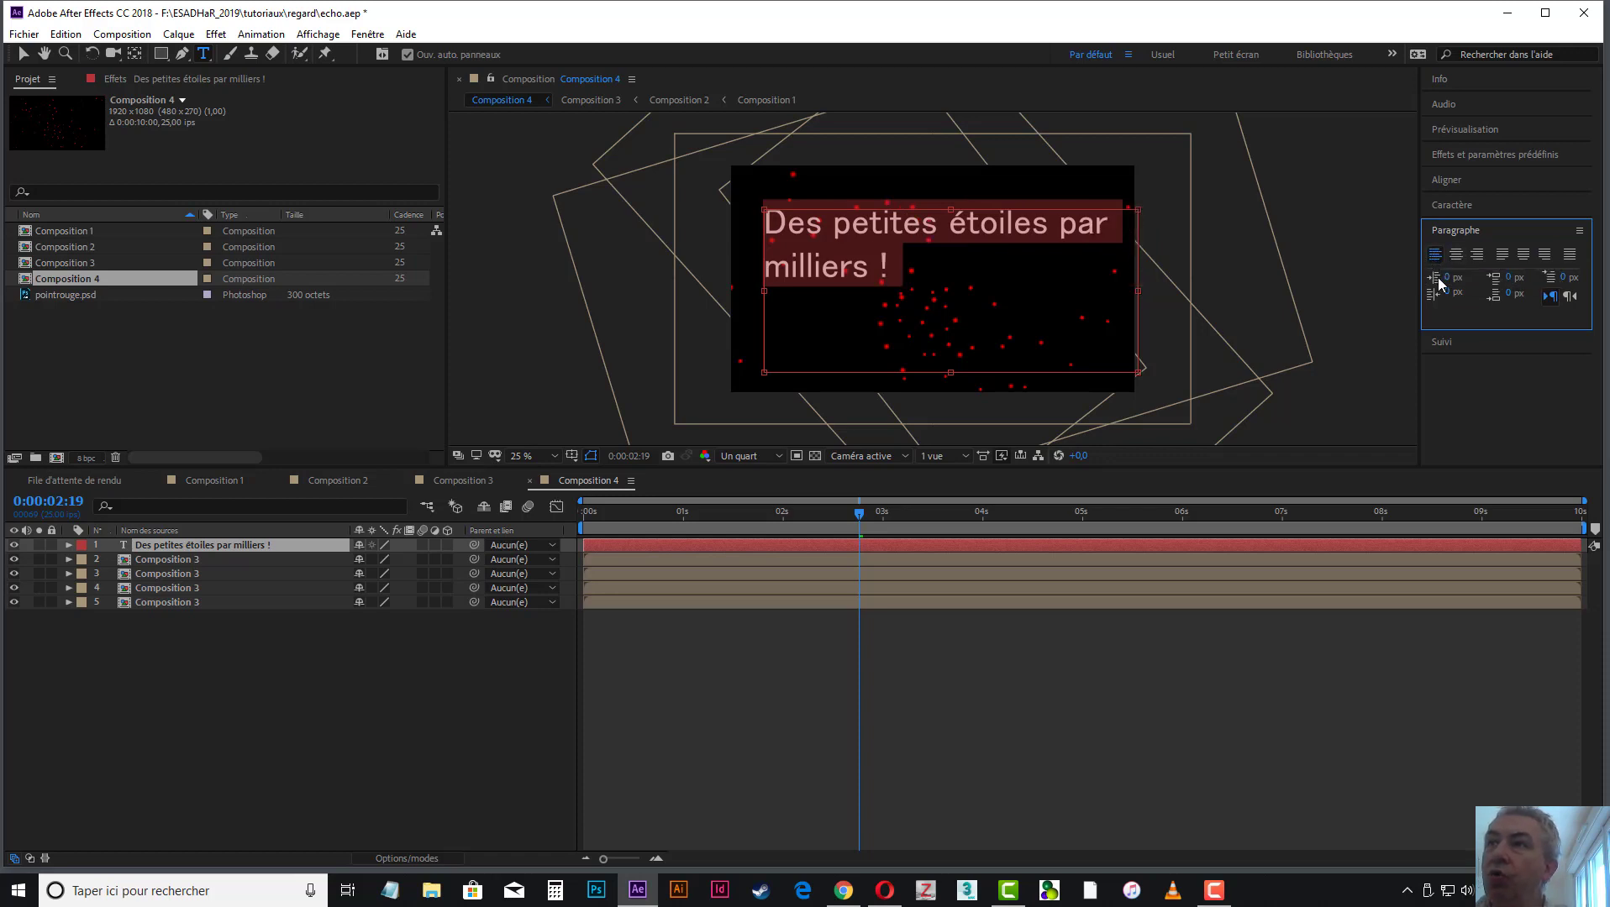
click(1456, 254)
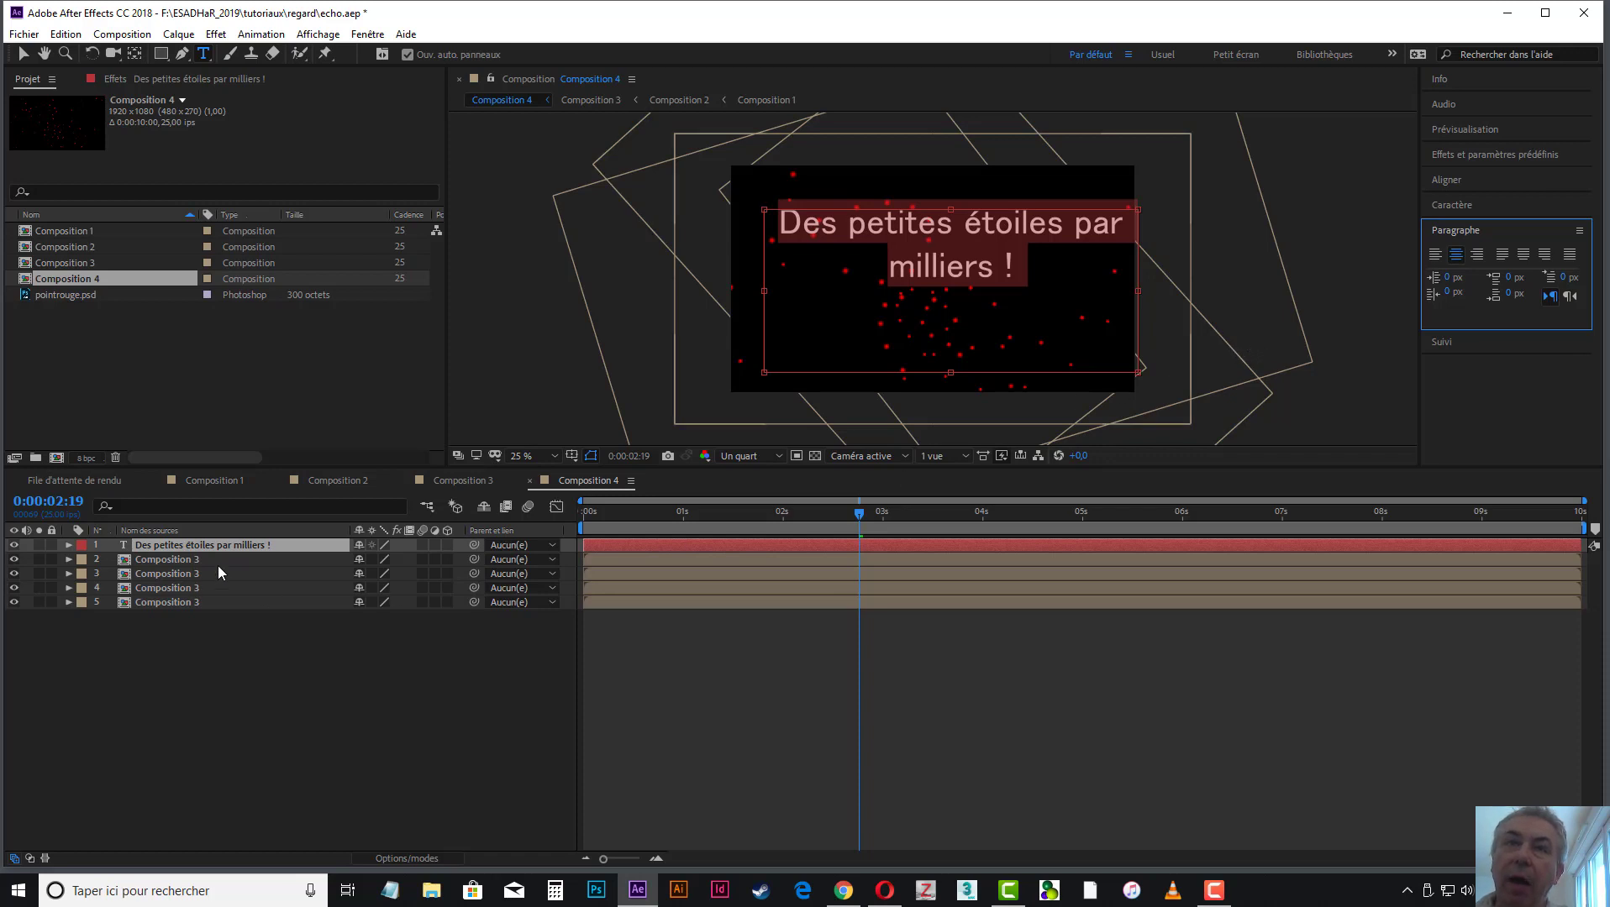
In the text layer's Transform properties, set the rotation to -6° and the opacity to 73%
click(69, 545)
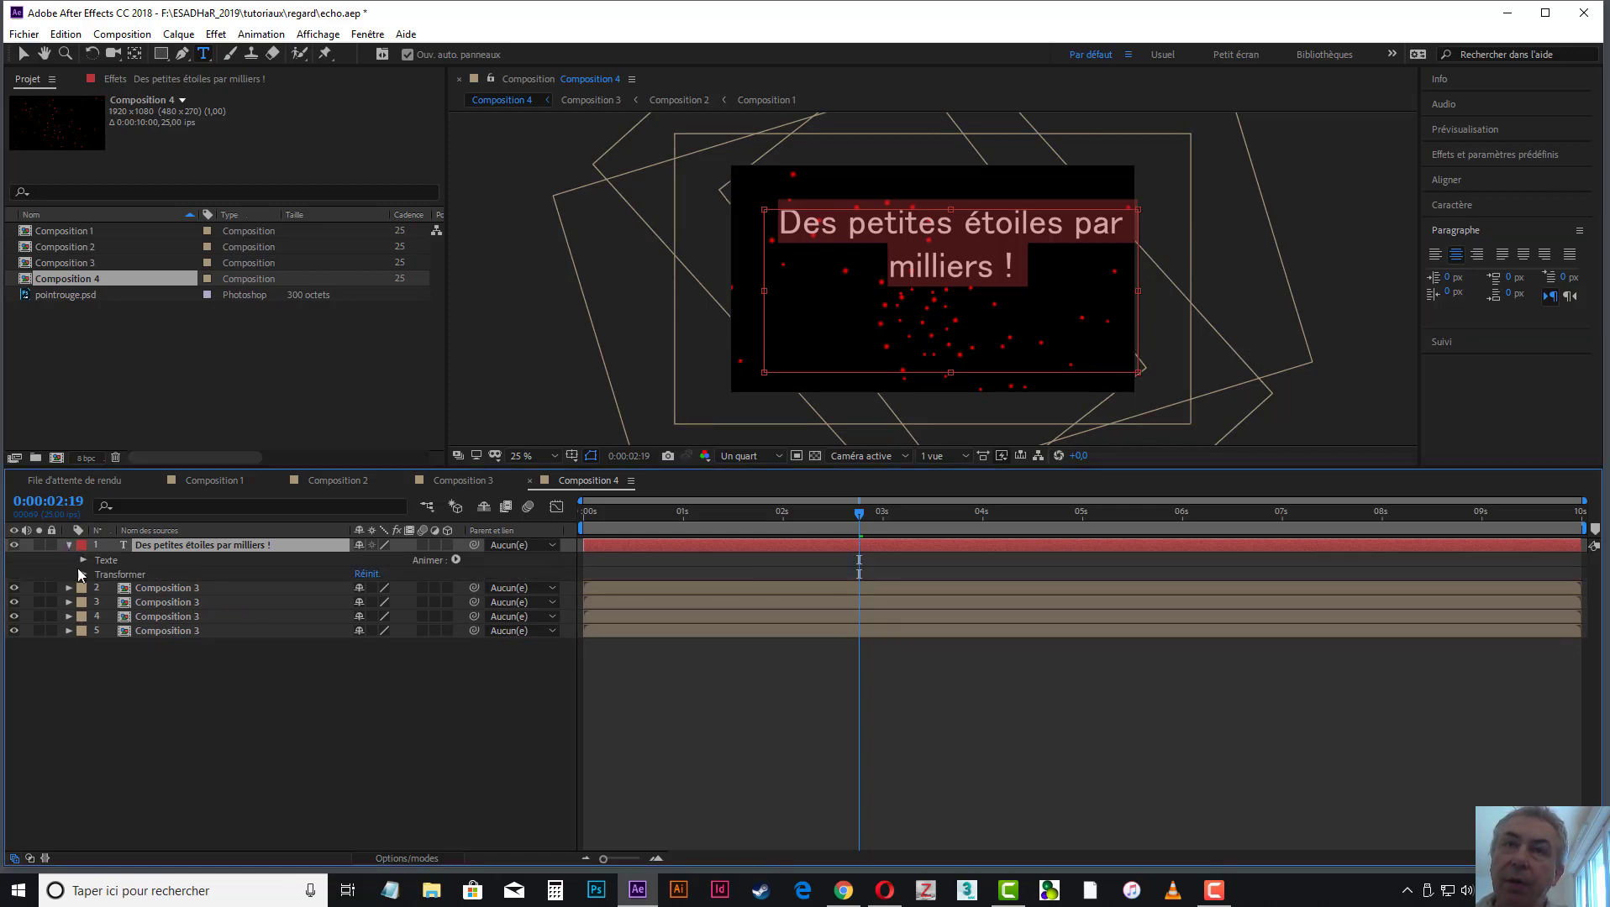
click(83, 574)
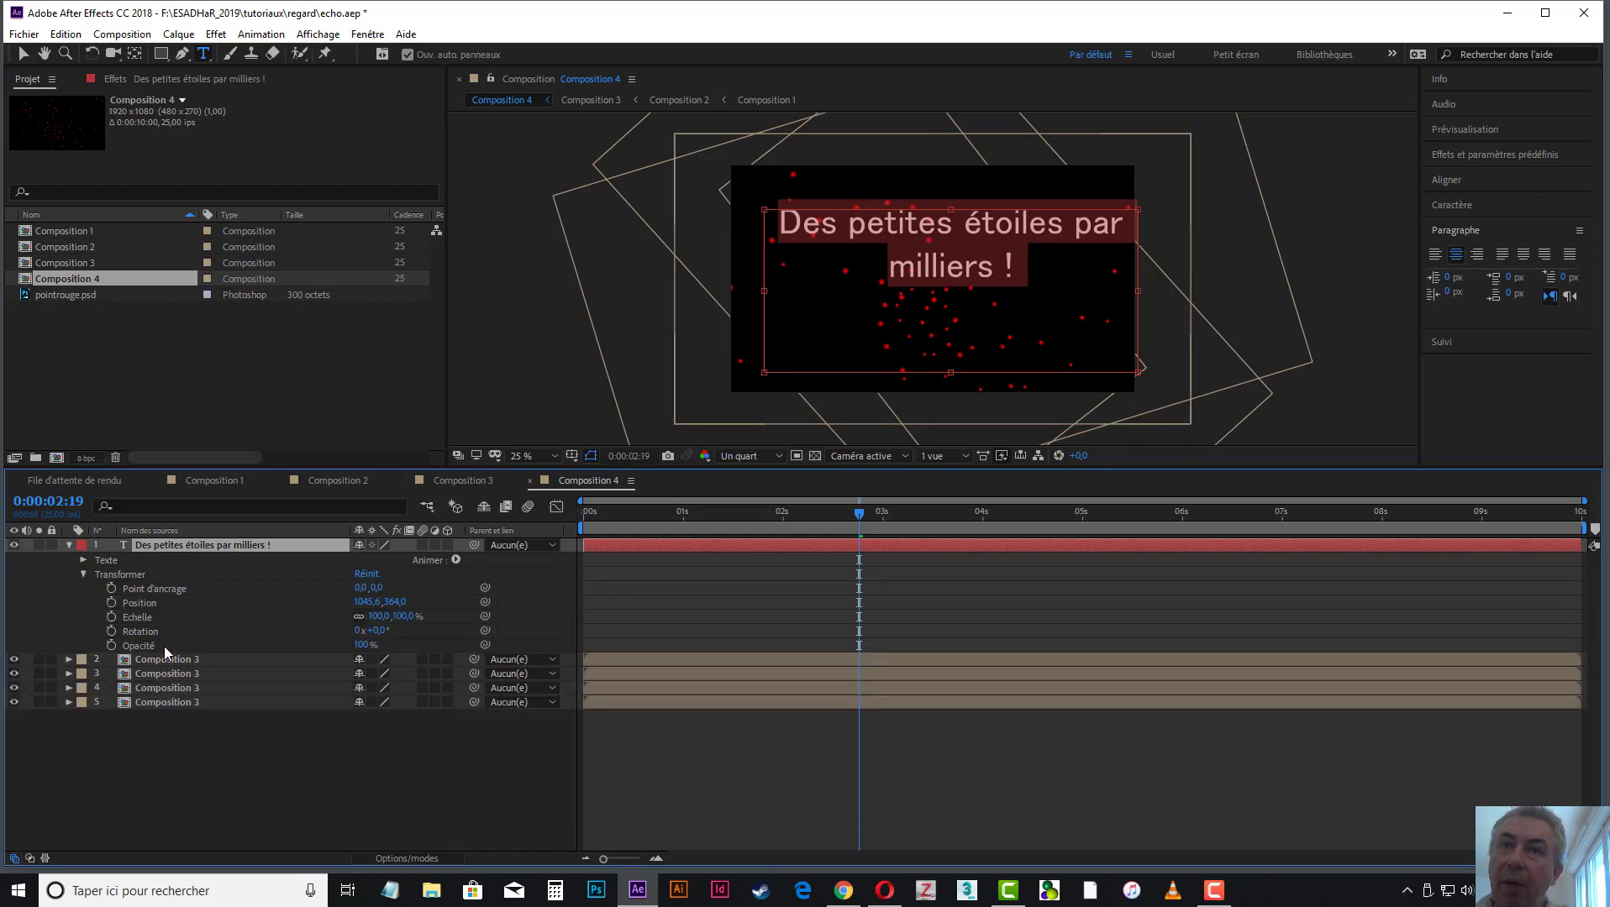
drag(375, 635, 408, 634)
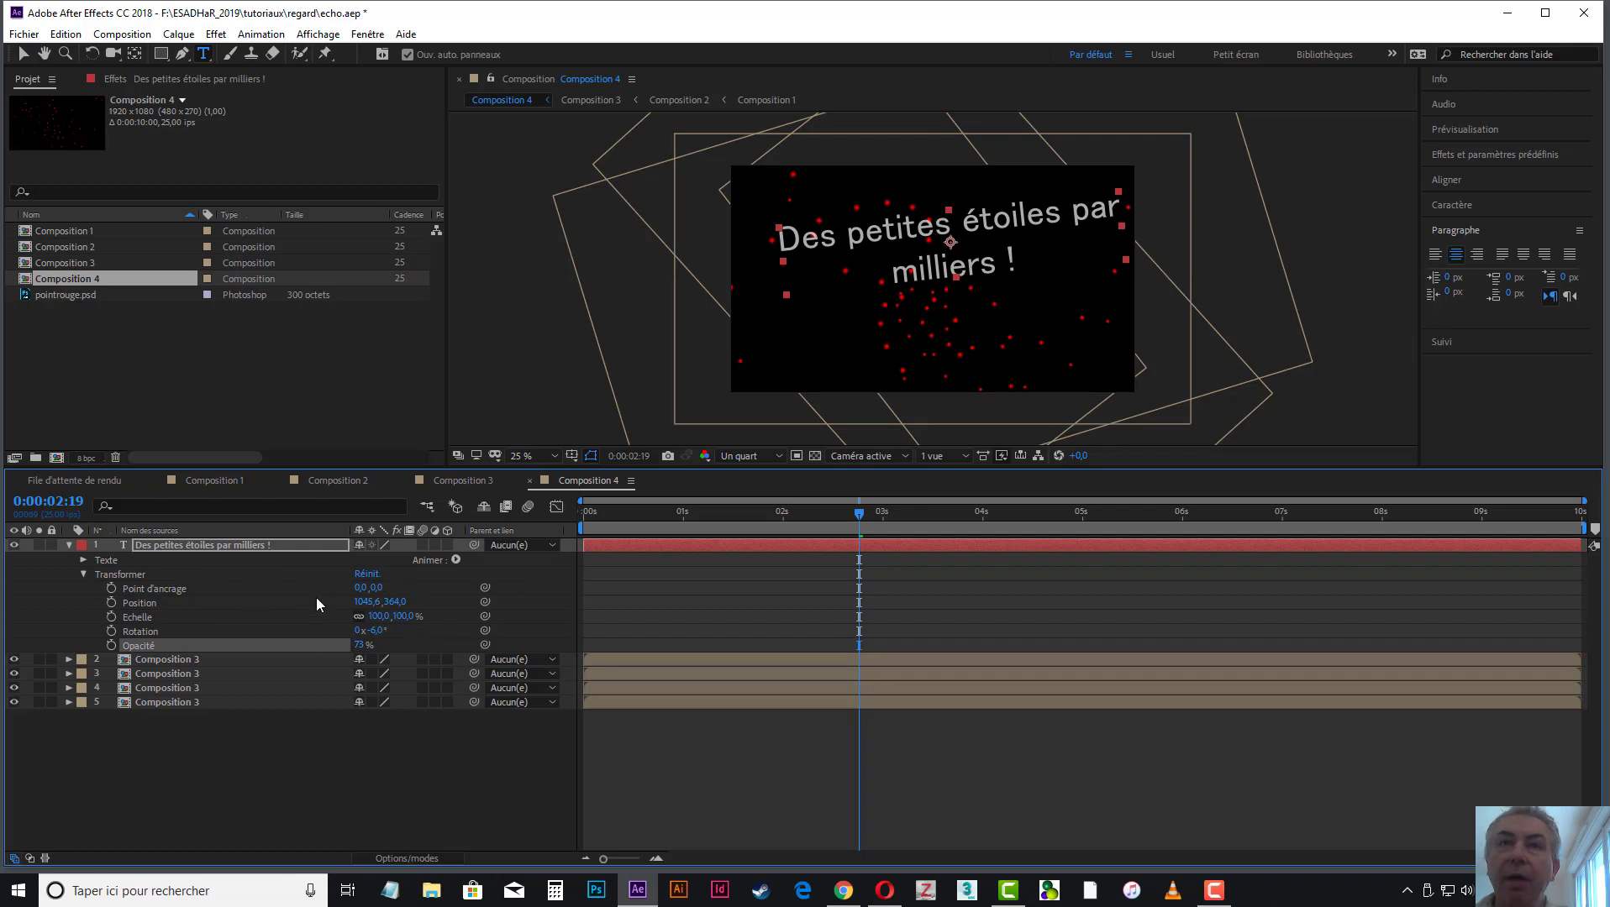
Enable keyframing for all the text layer's Transform properties at 0:00:02:19, and set its opacity to 0% at 0:00:01:24
click(112, 588)
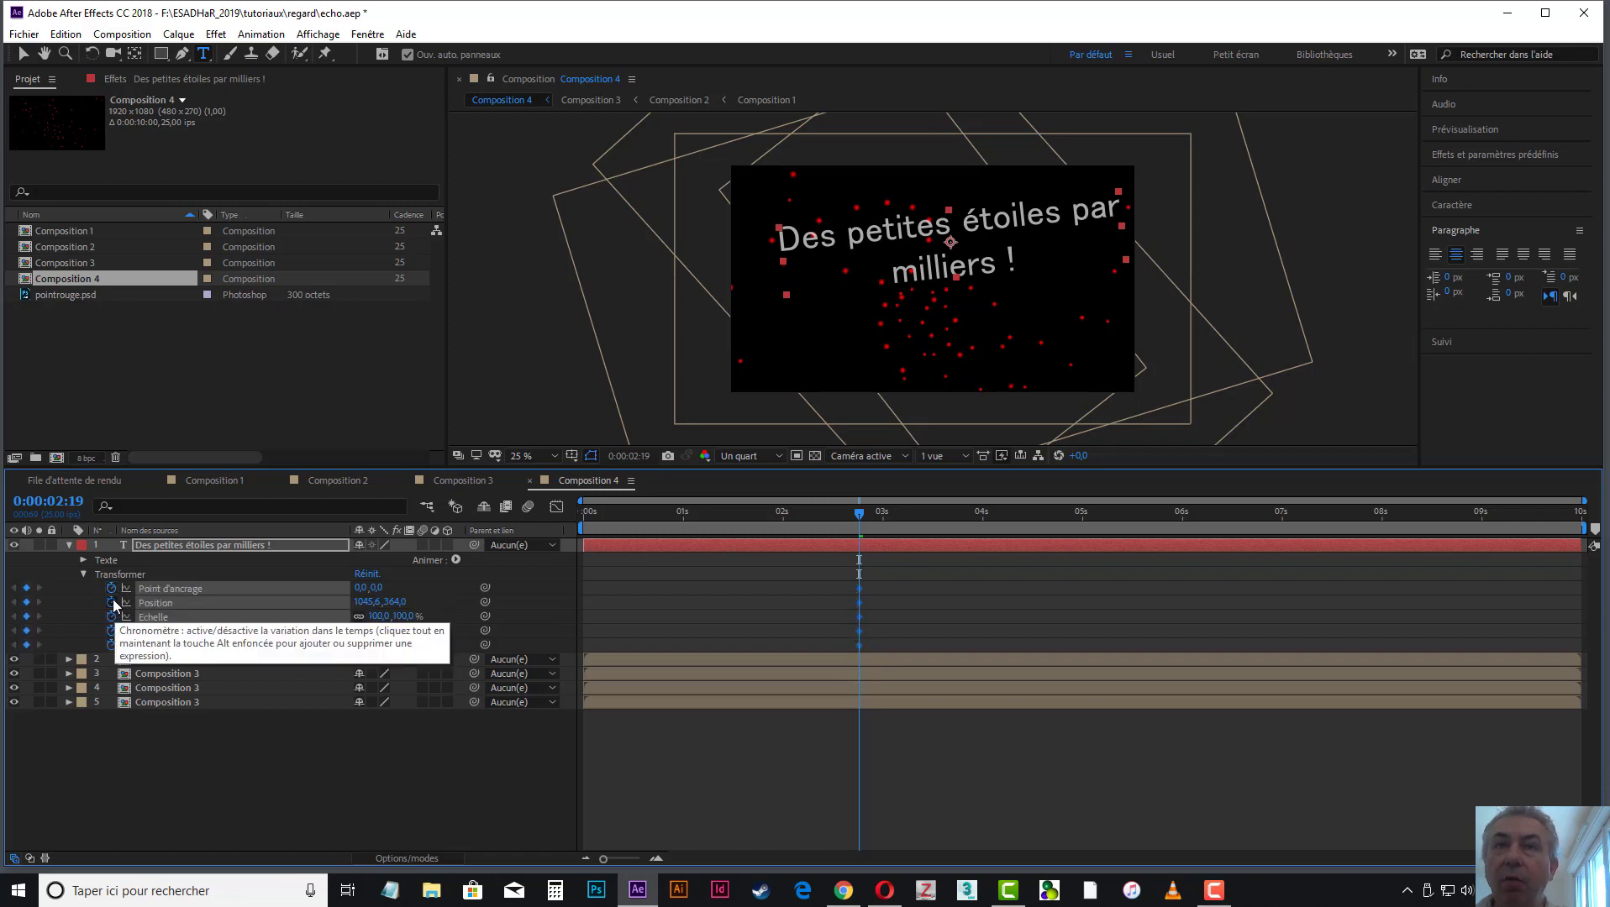
drag(856, 513, 780, 513)
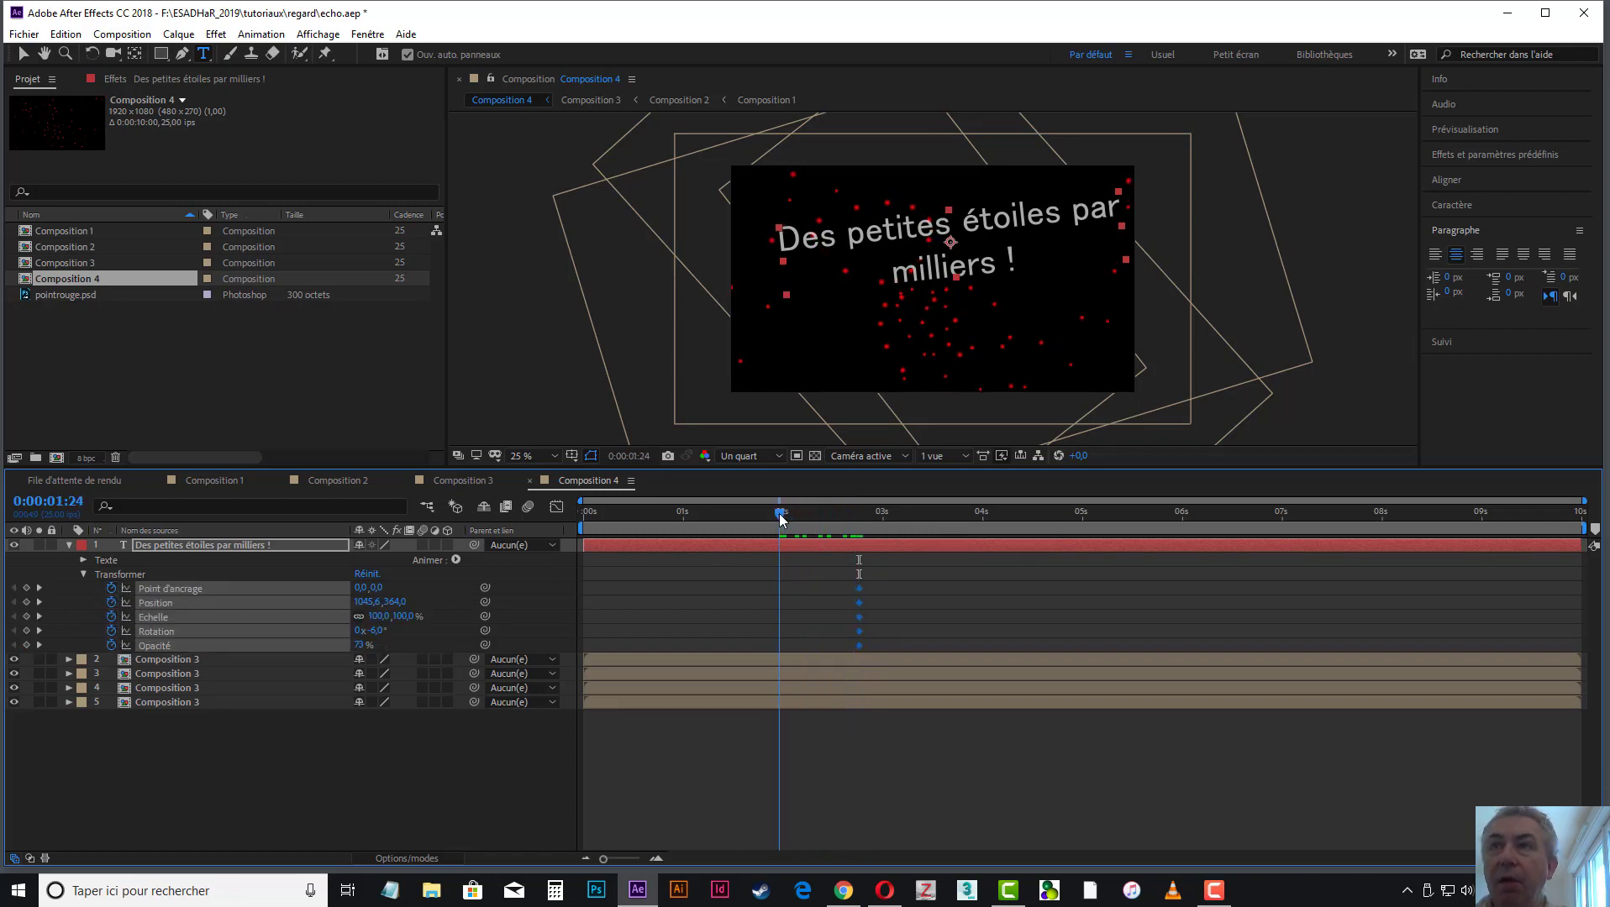
click(360, 645)
text(0)
key(Return)
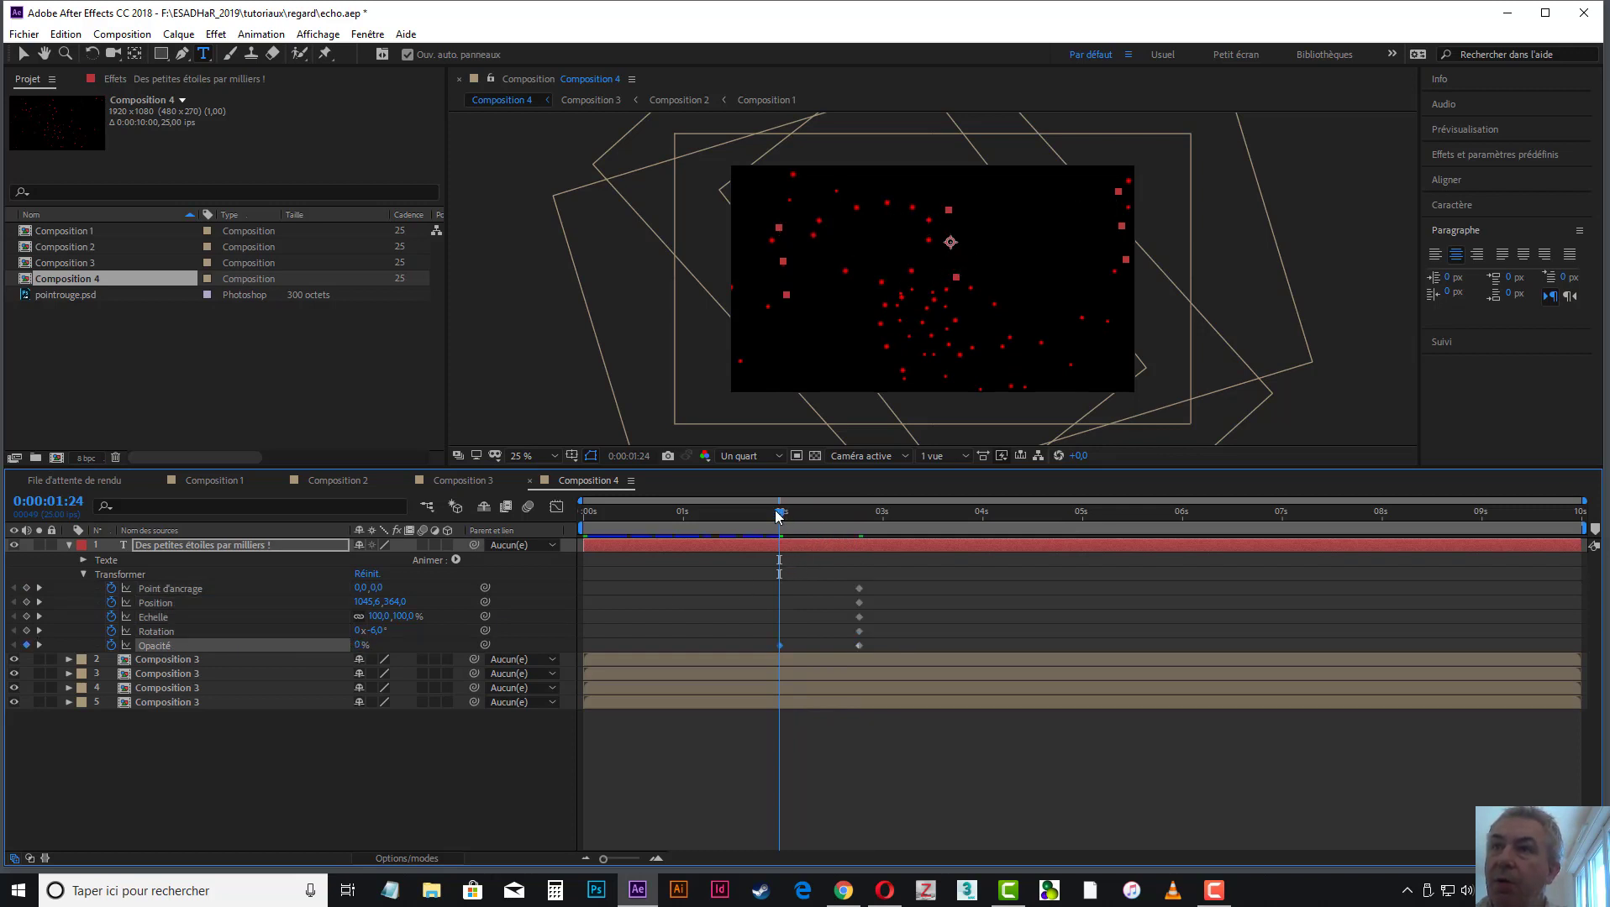
At 0:00:02:15, make the text layer 3D and set its vertical position to 474
drag(779, 514, 842, 531)
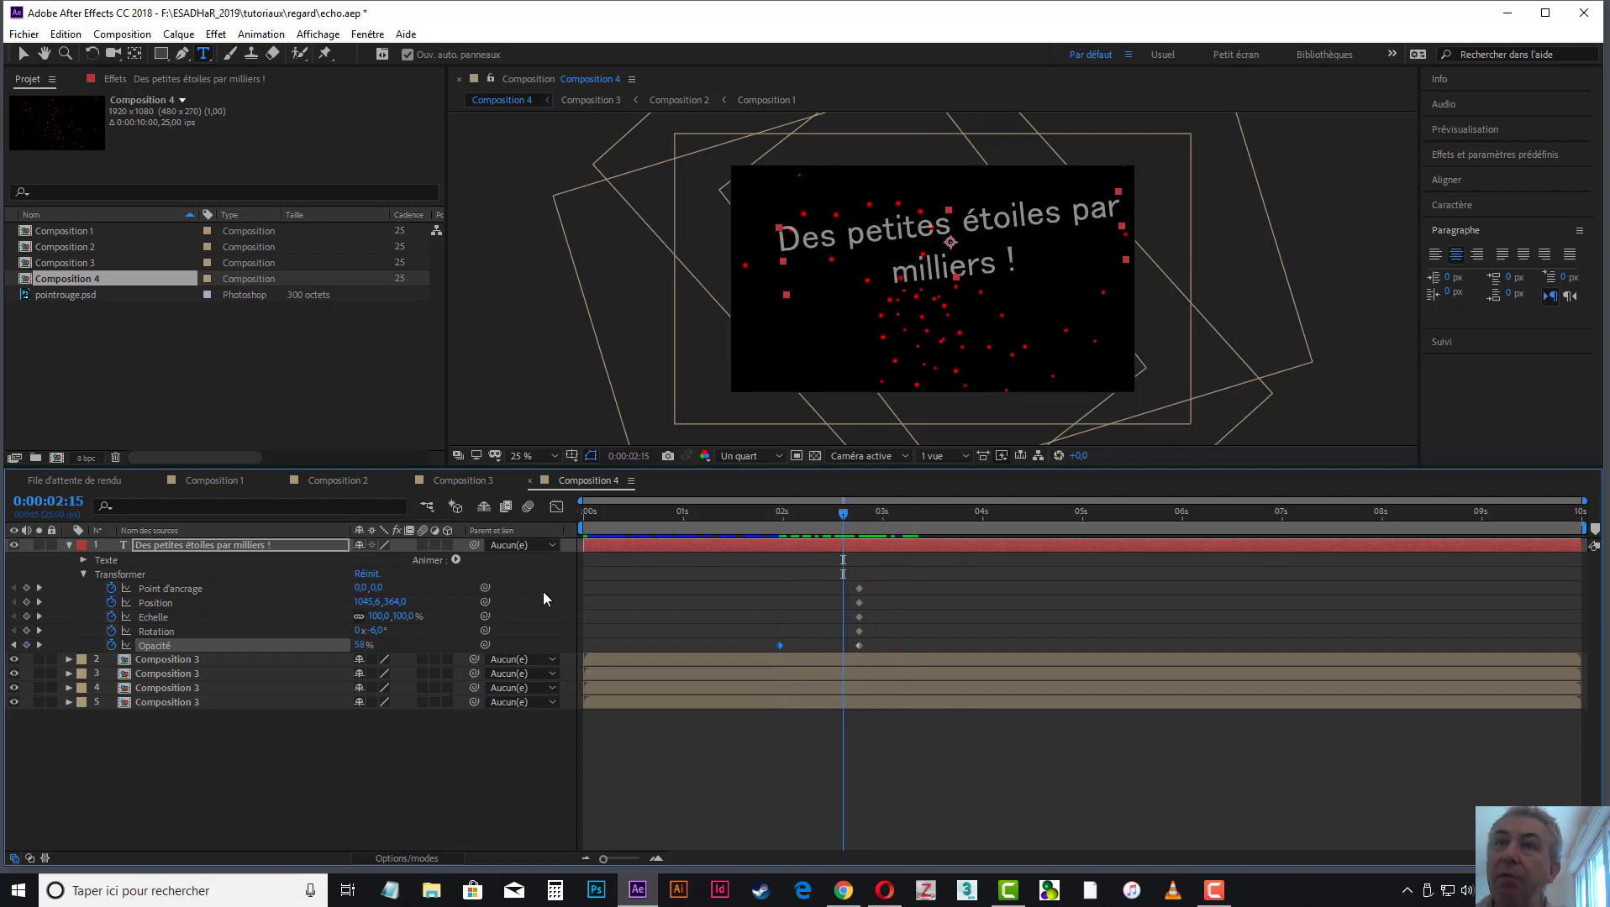
click(447, 546)
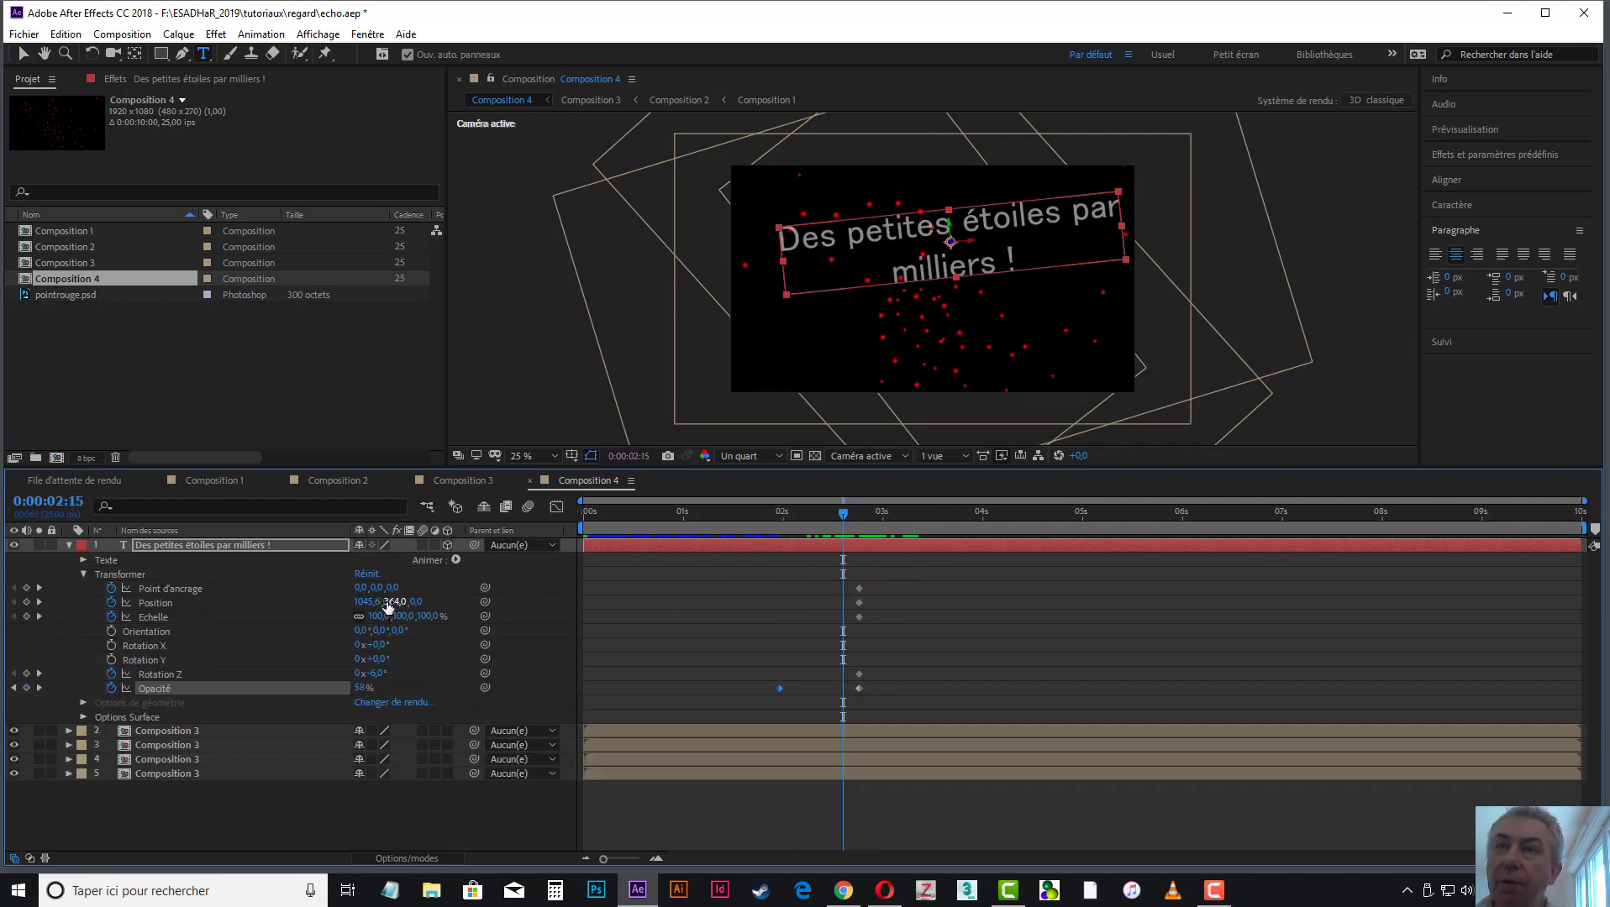
drag(395, 603, 483, 604)
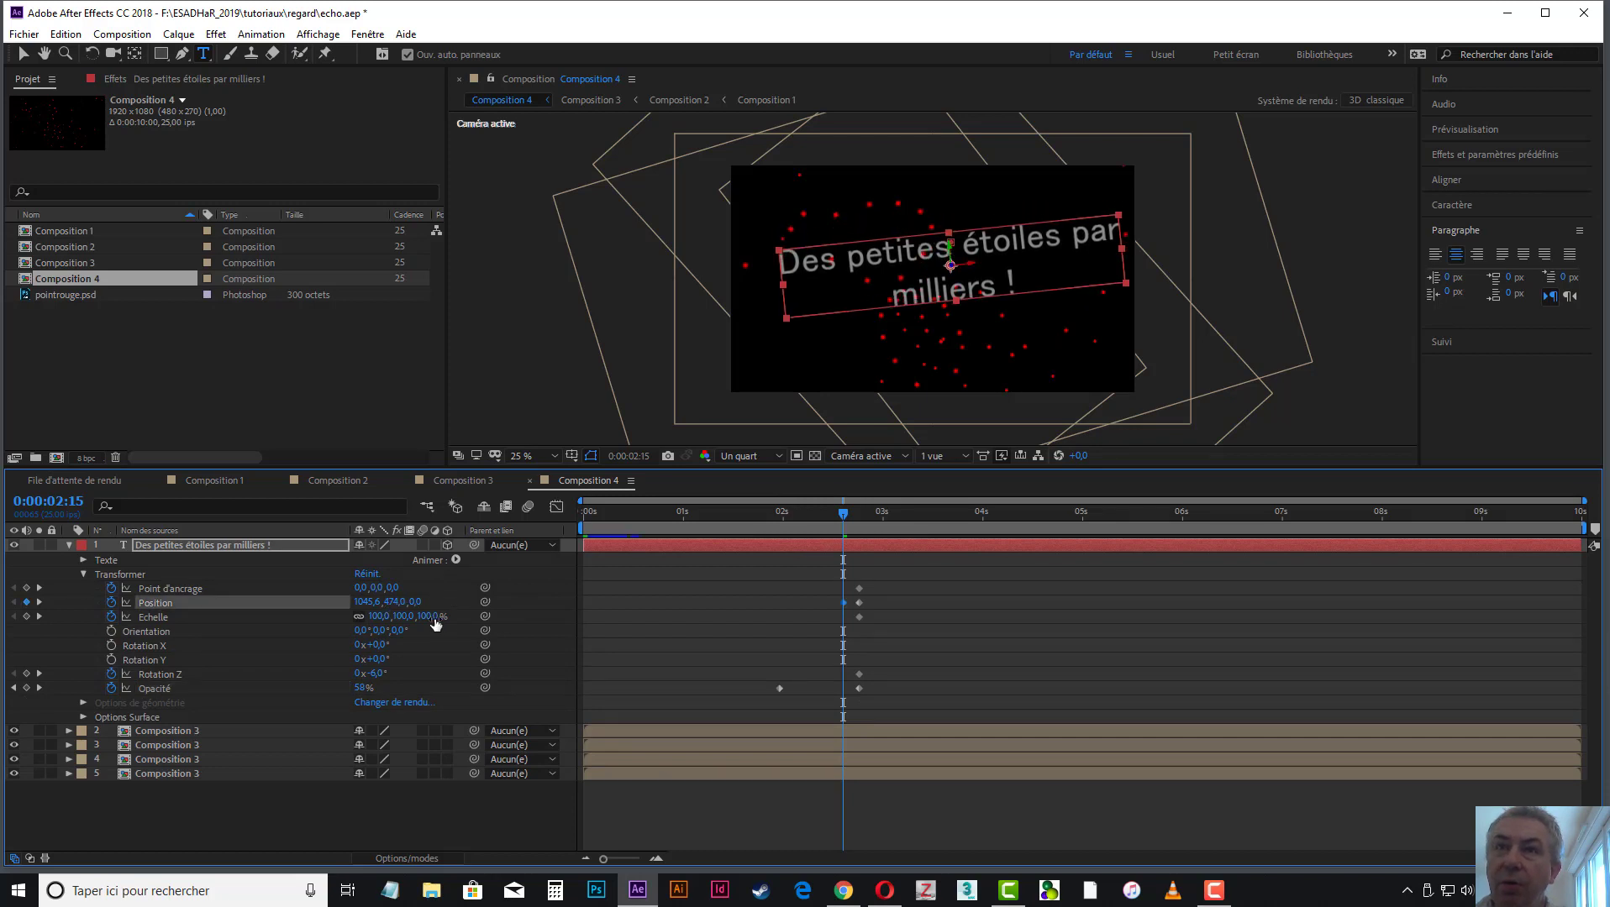
Set the text layer's orientation to 20°, 352°, 0°, and add anchor point and scale keyframes at 0:00:02:15
mouse_move(379, 632)
mouse_down()
mouse_move(392, 632)
mouse_move(330, 621)
mouse_move(367, 621)
mouse_up()
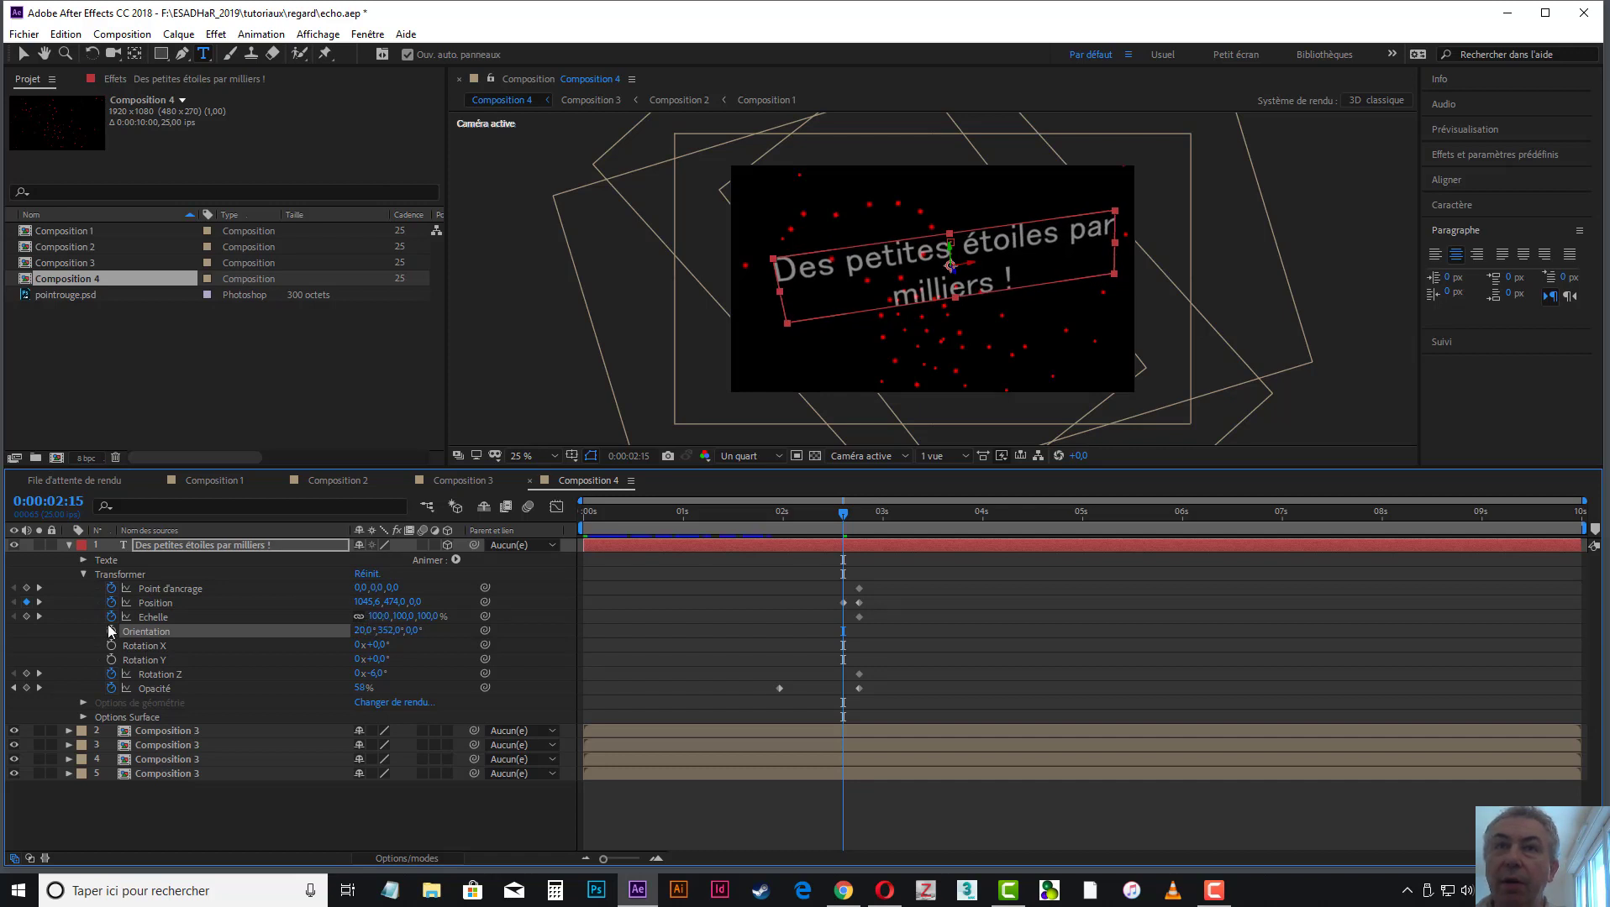
click(26, 588)
click(26, 617)
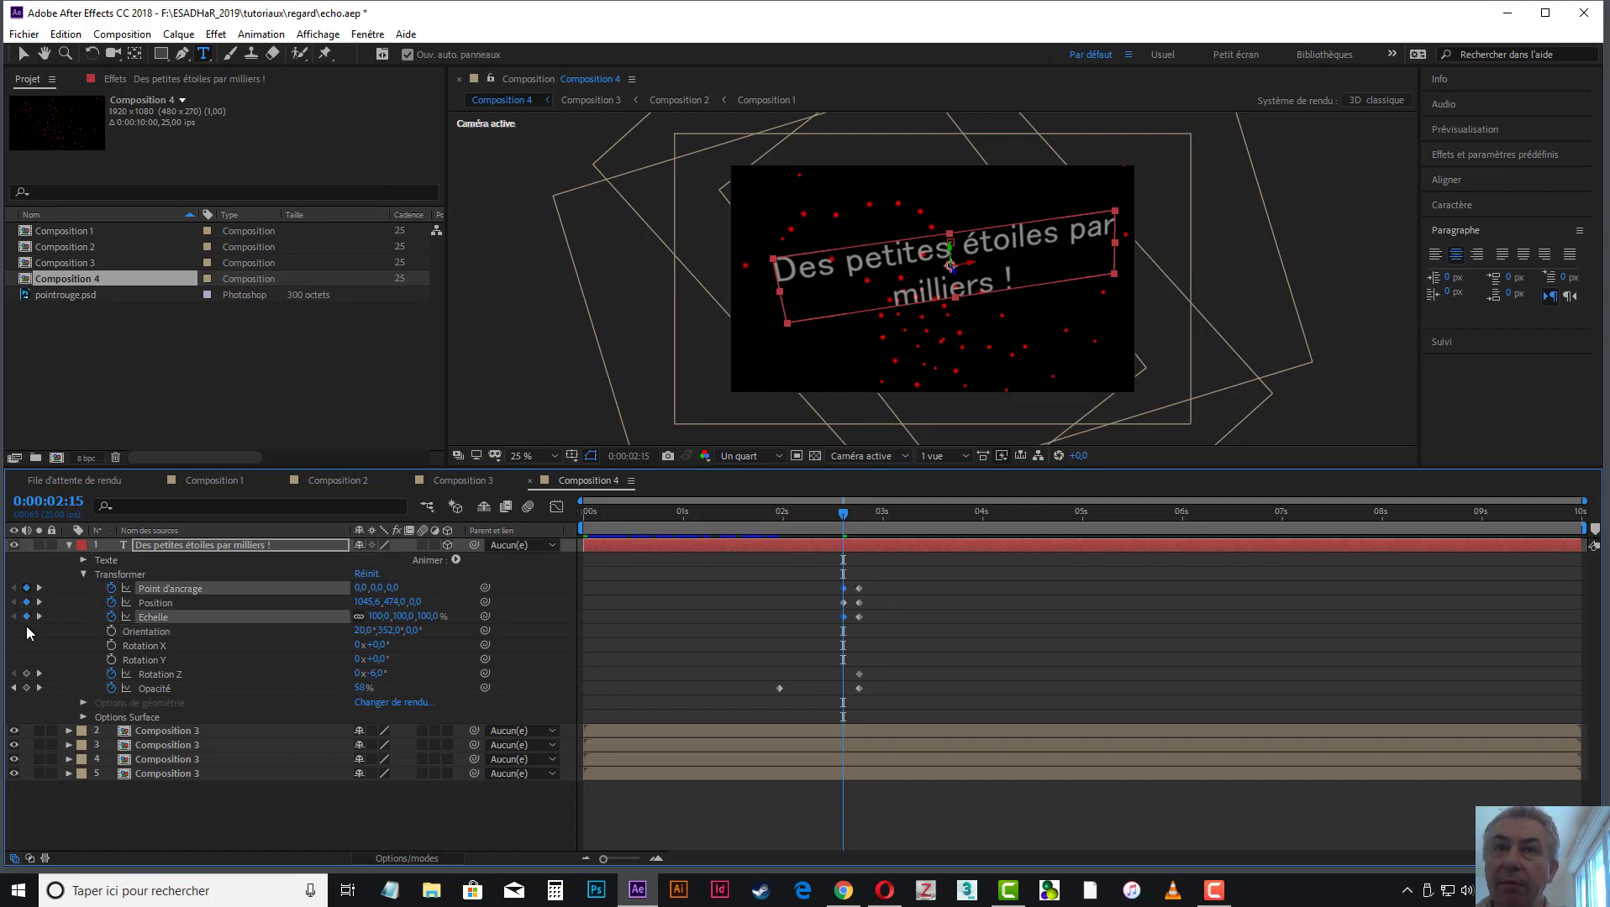